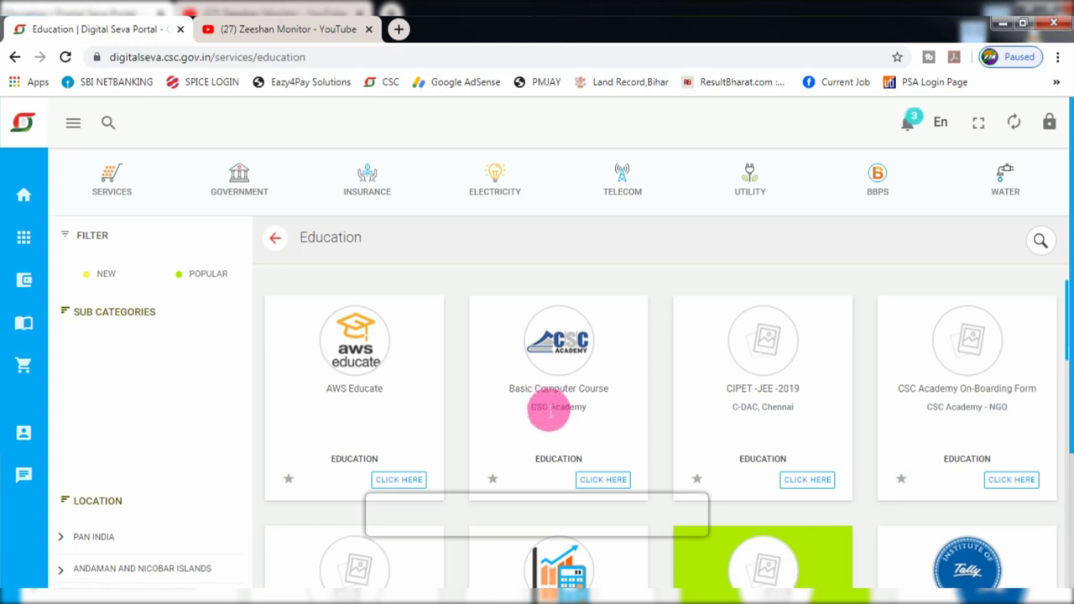
# - Scroll the Education services page down to the Basic Computer Course card
pyautogui.scroll(-1, 571, 407)
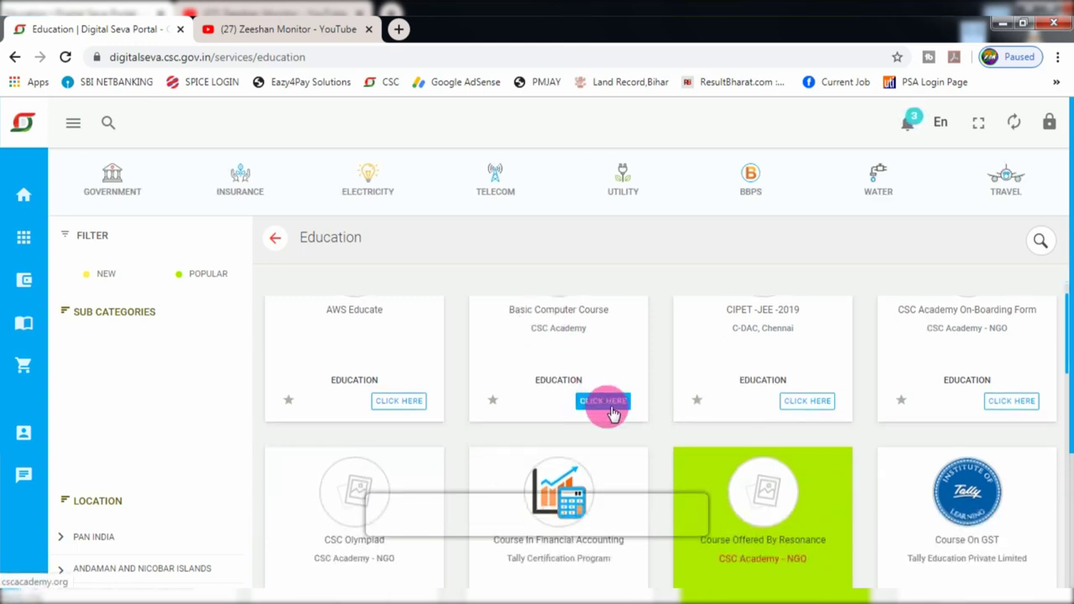
# - Go to cscacademy.org from Basic Computer Course and log in as a Center via Digital Seva
pyautogui.click(619, 408)
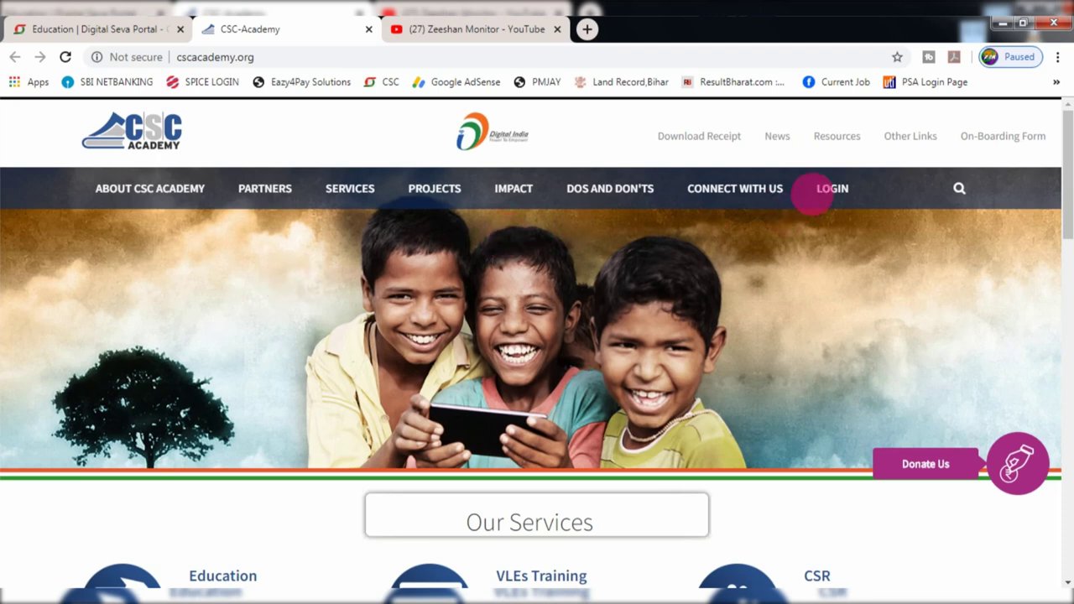
pyautogui.moveTo(828, 195)
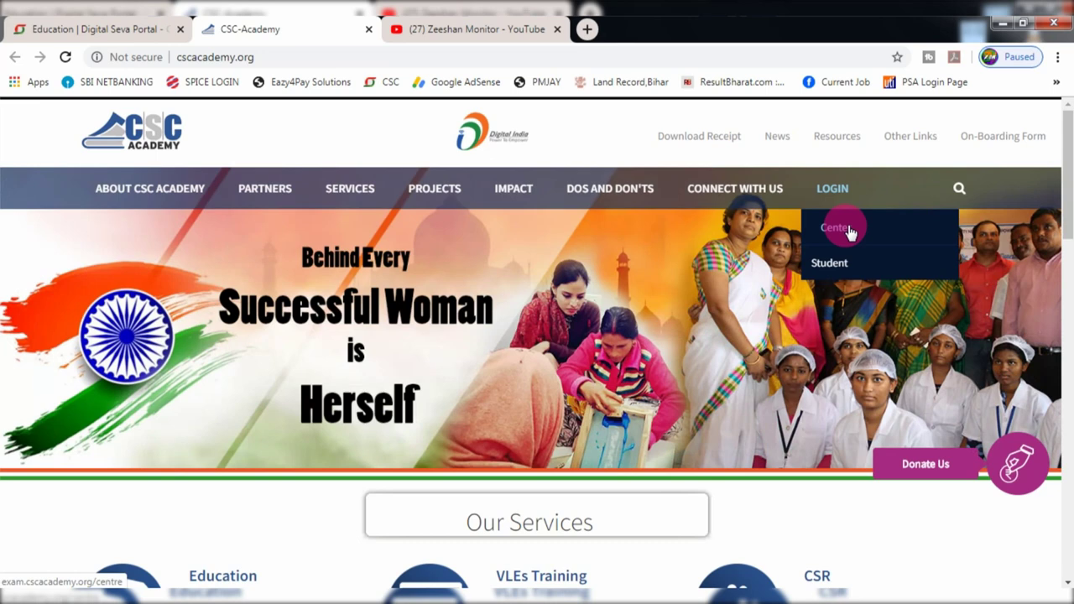
pyautogui.click(836, 227)
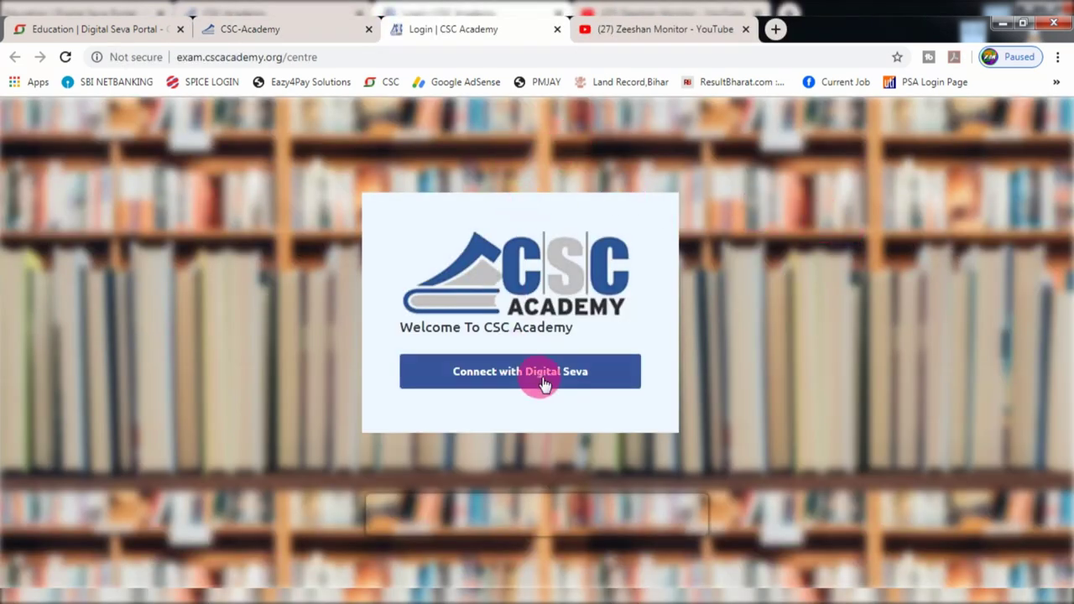
pyautogui.click(511, 378)
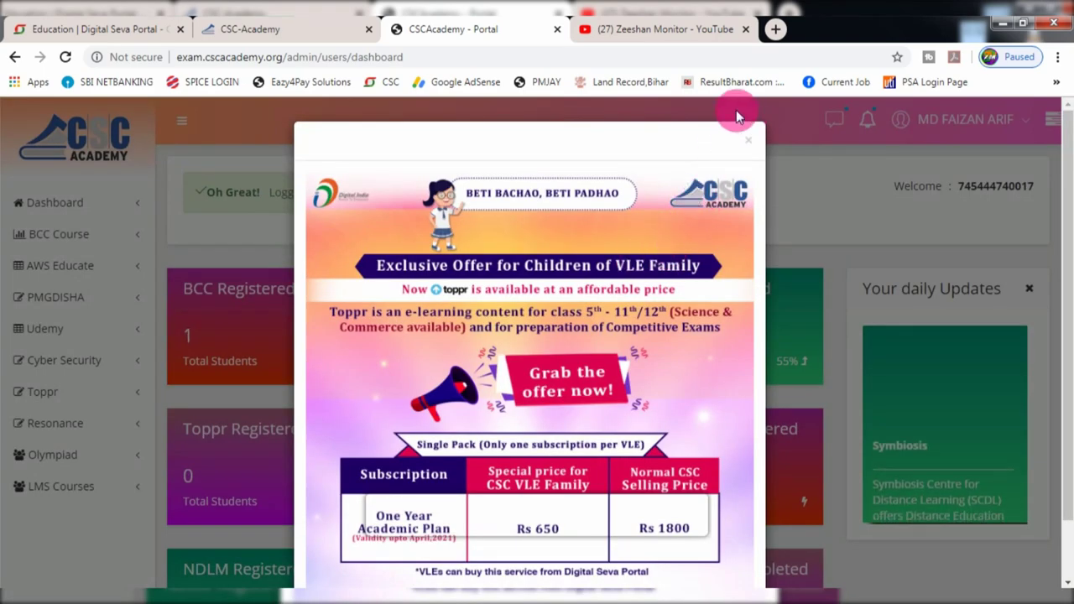
# - Dismiss the Toppr offer, review the BCC and Cyber Security counts, then show Cyber Security options
pyautogui.click(749, 139)
pyautogui.scroll(-1, 683, 211)
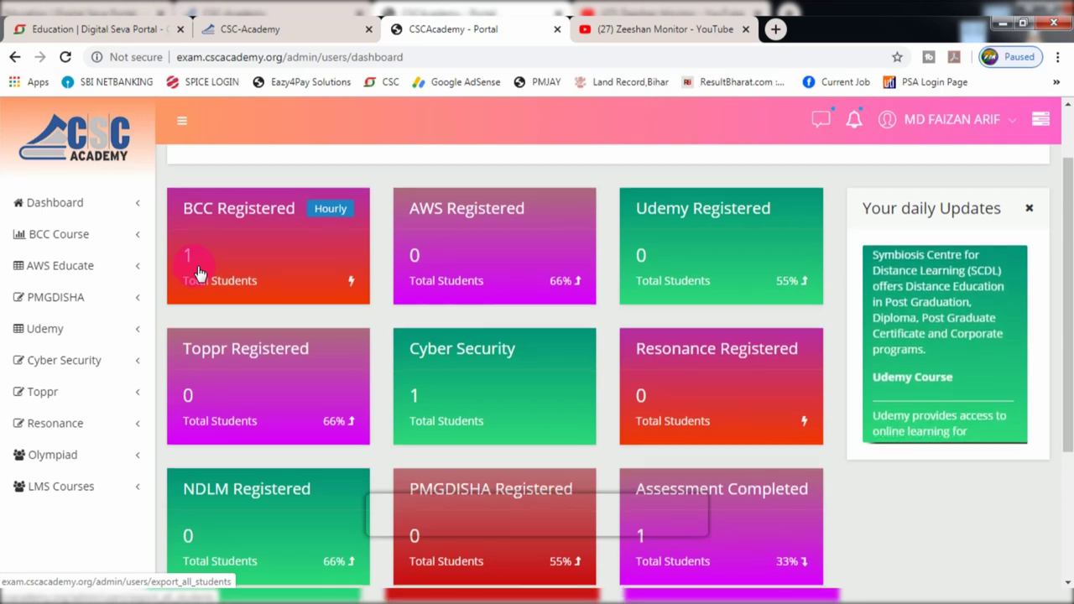
pyautogui.scroll(-1, 201, 273)
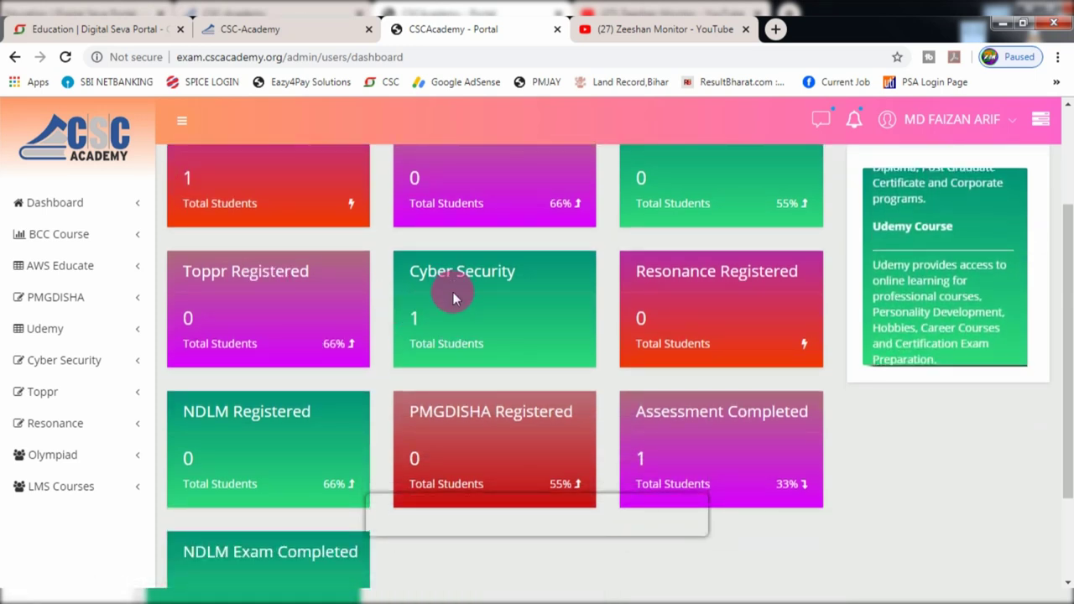
pyautogui.scroll(1, 453, 295)
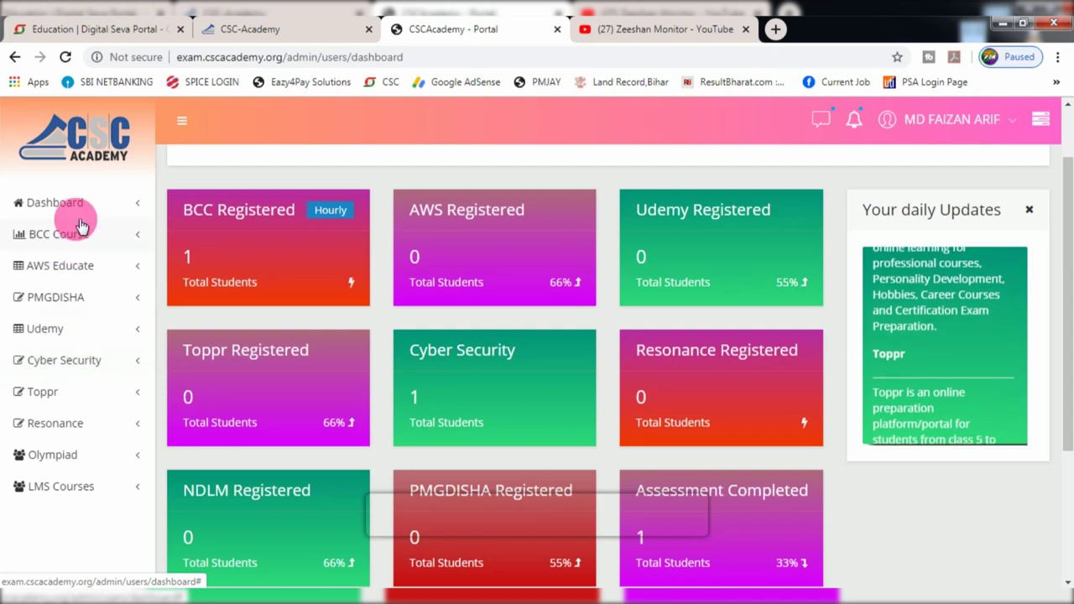
pyautogui.click(67, 367)
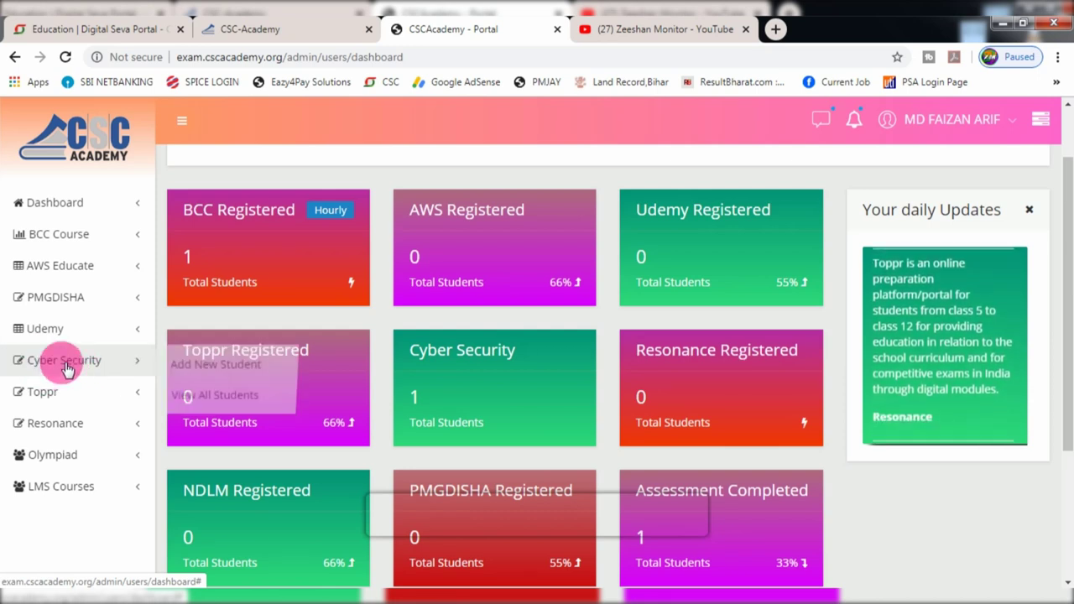
# - Open the Add Cyber Security Student form and set User Type to VLE
pyautogui.click(204, 370)
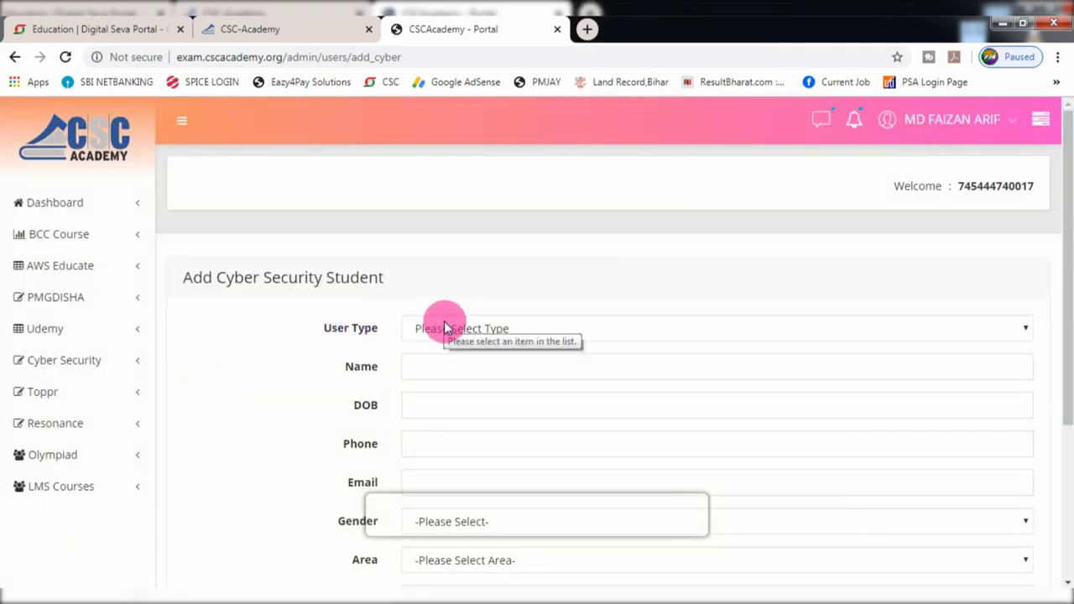
pyautogui.click(443, 333)
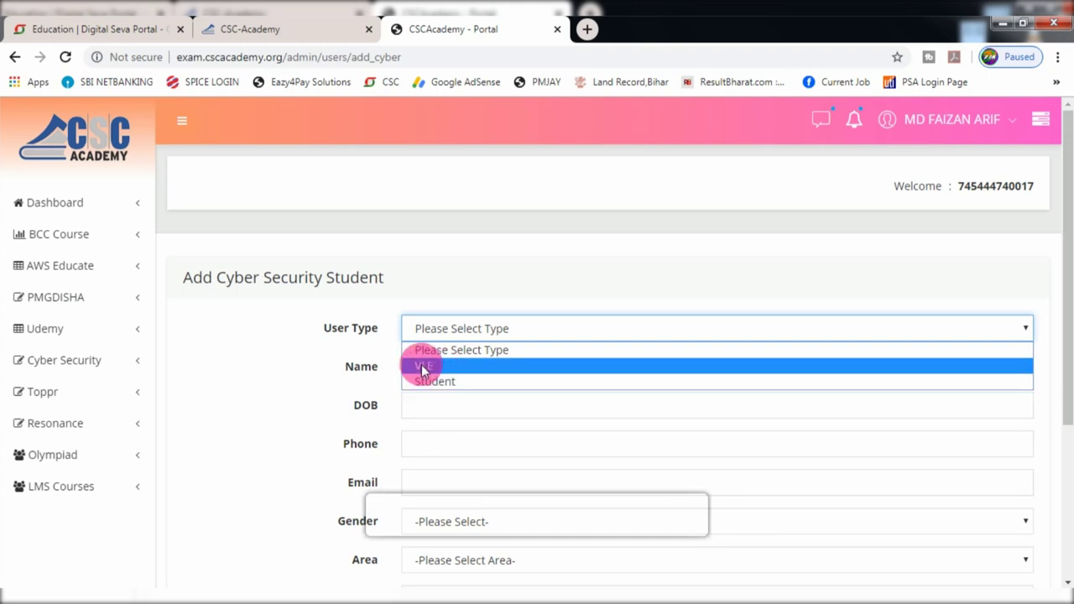
pyautogui.click(424, 368)
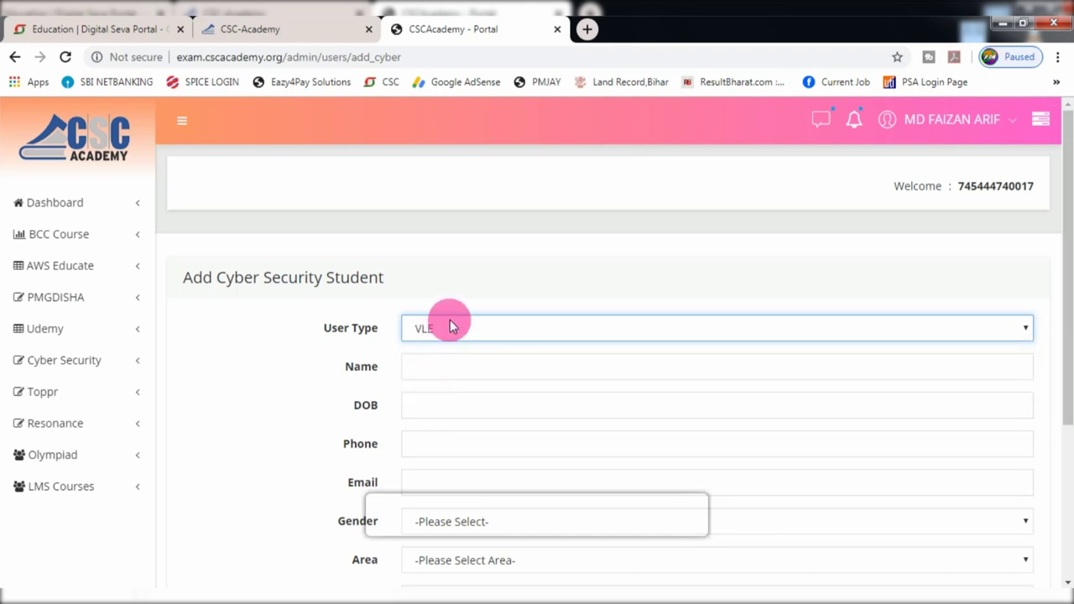
pyautogui.scroll(-2, 462, 360)
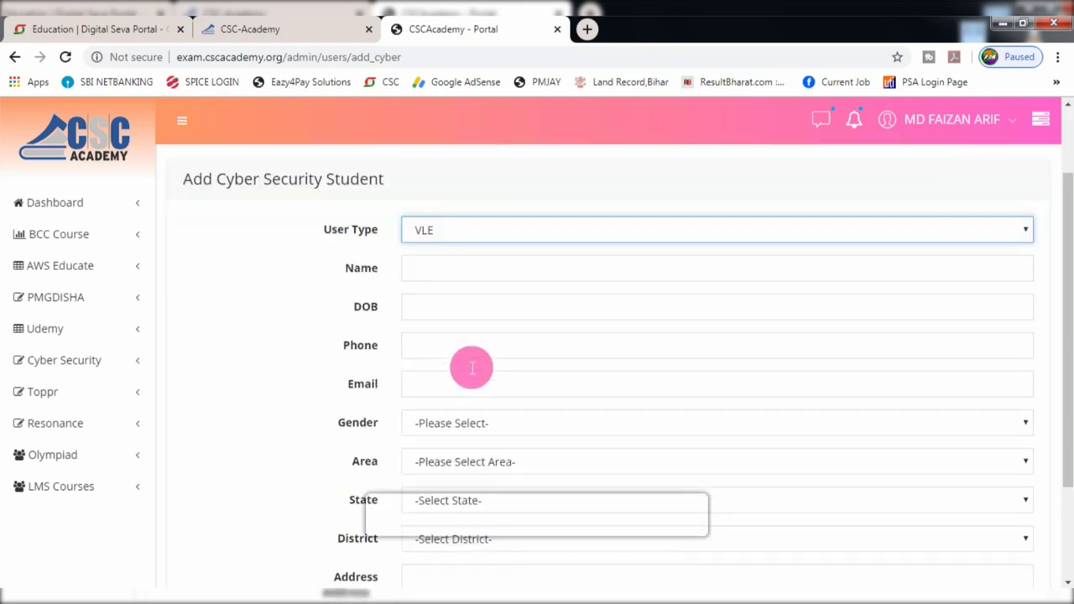
pyautogui.scroll(1, 462, 364)
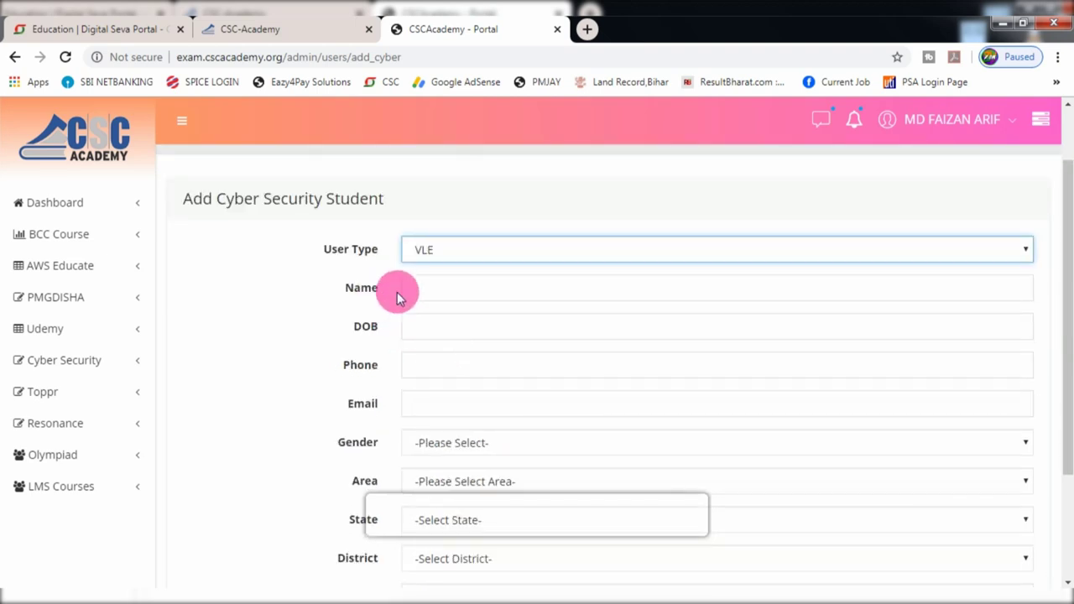
# - Fill in the student's name and date of birth from saved suggestions, with gender Male
pyautogui.click(431, 290)
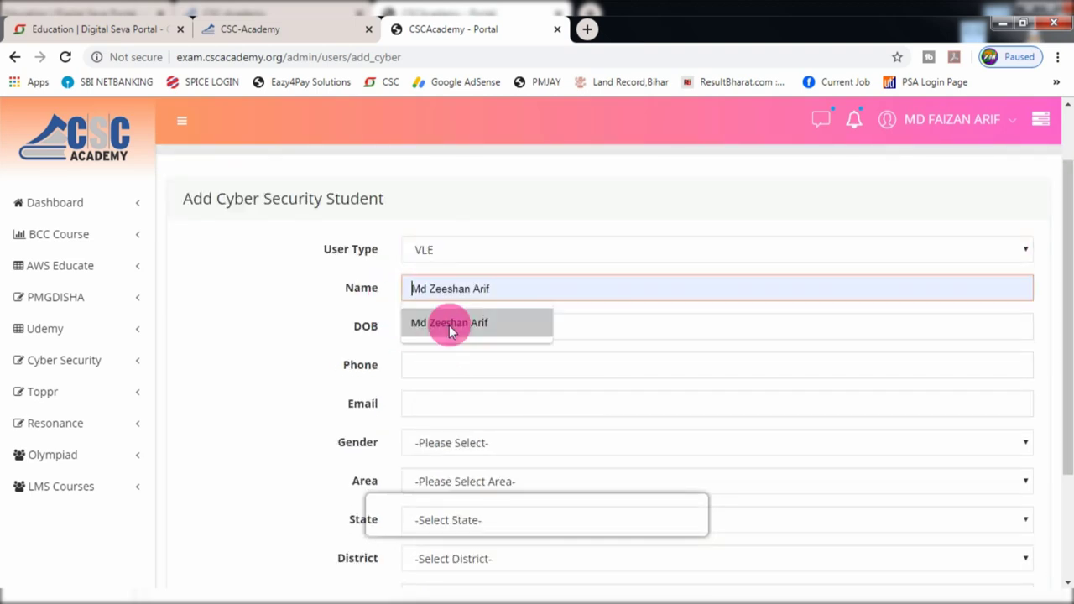
pyautogui.click(444, 324)
pyautogui.click(444, 335)
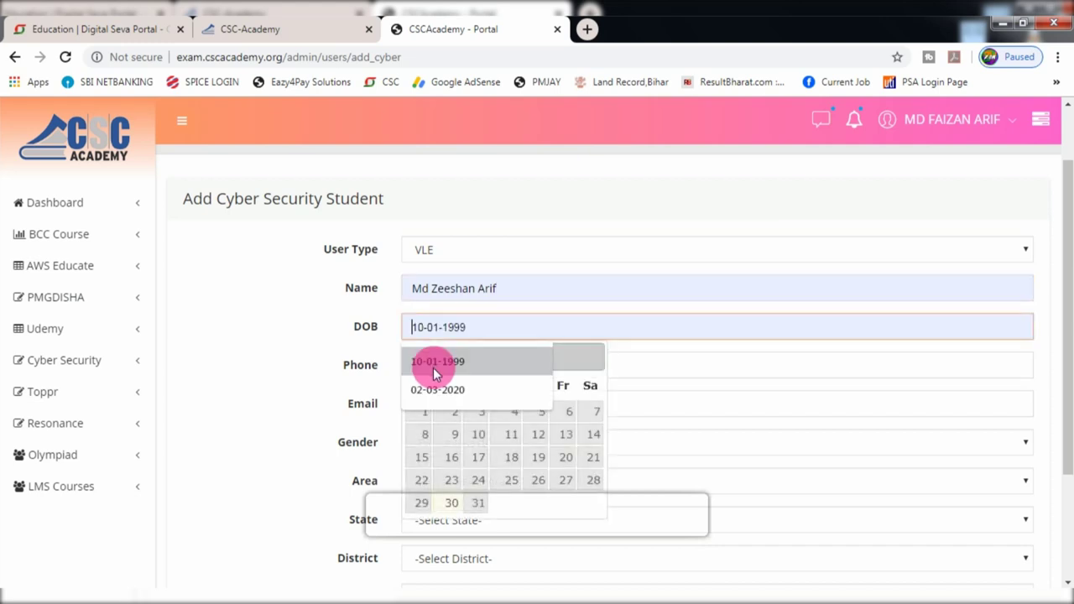
pyautogui.click(427, 364)
pyautogui.click(424, 459)
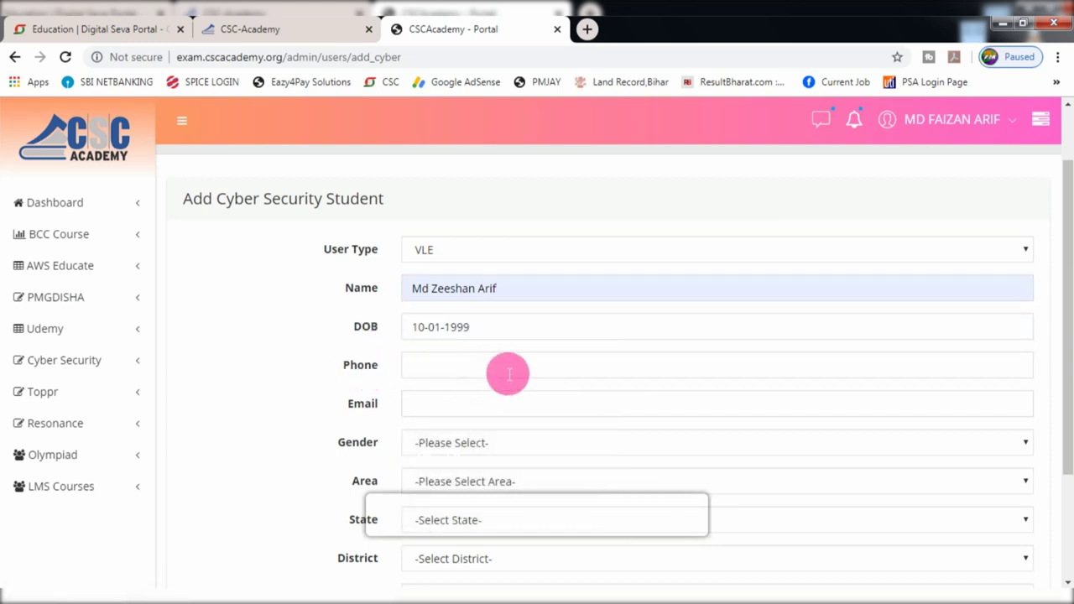
pyautogui.scroll(-1, 504, 372)
pyautogui.scroll(-1, 485, 361)
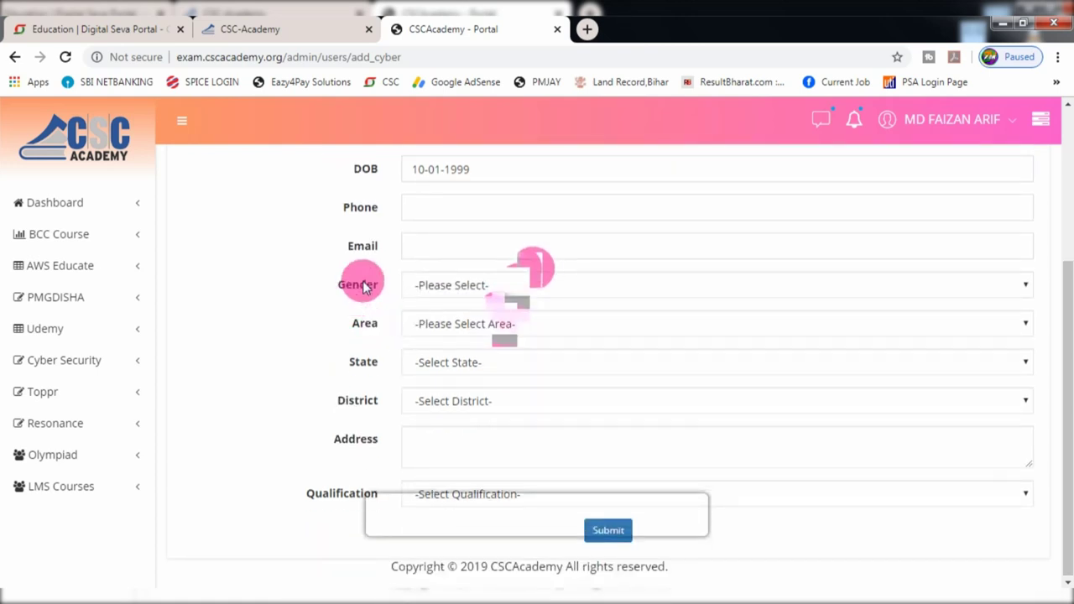
pyautogui.click(429, 288)
pyautogui.click(428, 323)
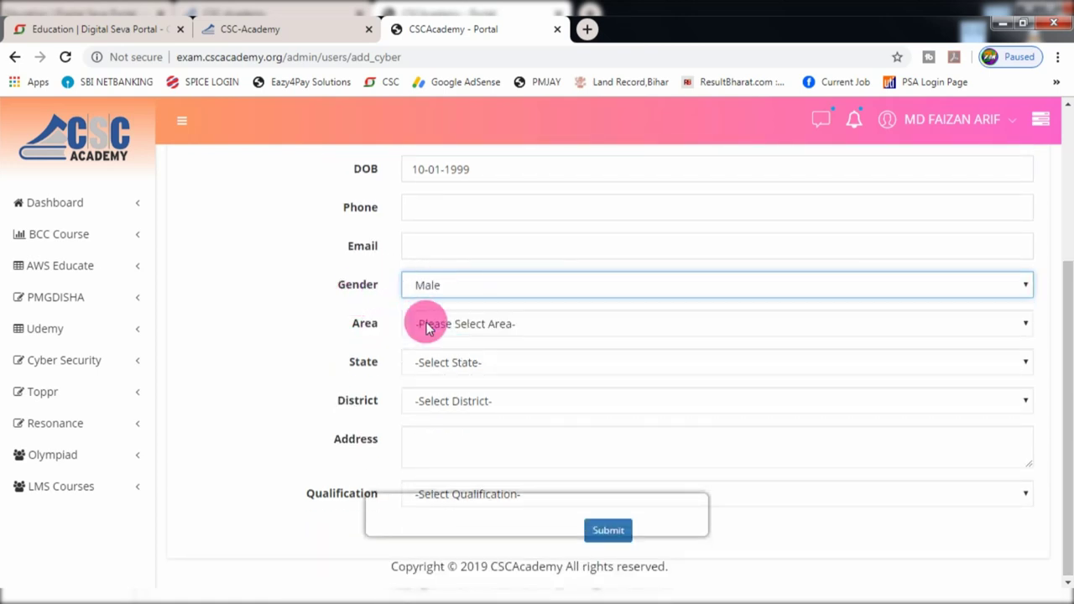
# - Set area Rural, state Bihar, district Madhepura, qualification Graduate, and submit the registration
pyautogui.click(443, 324)
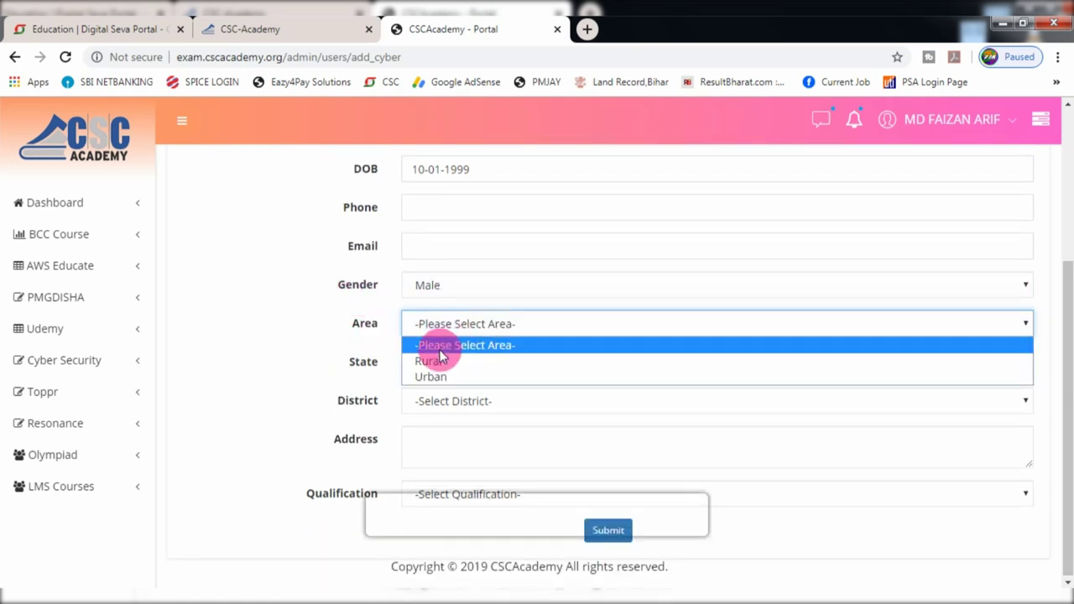
pyautogui.click(433, 362)
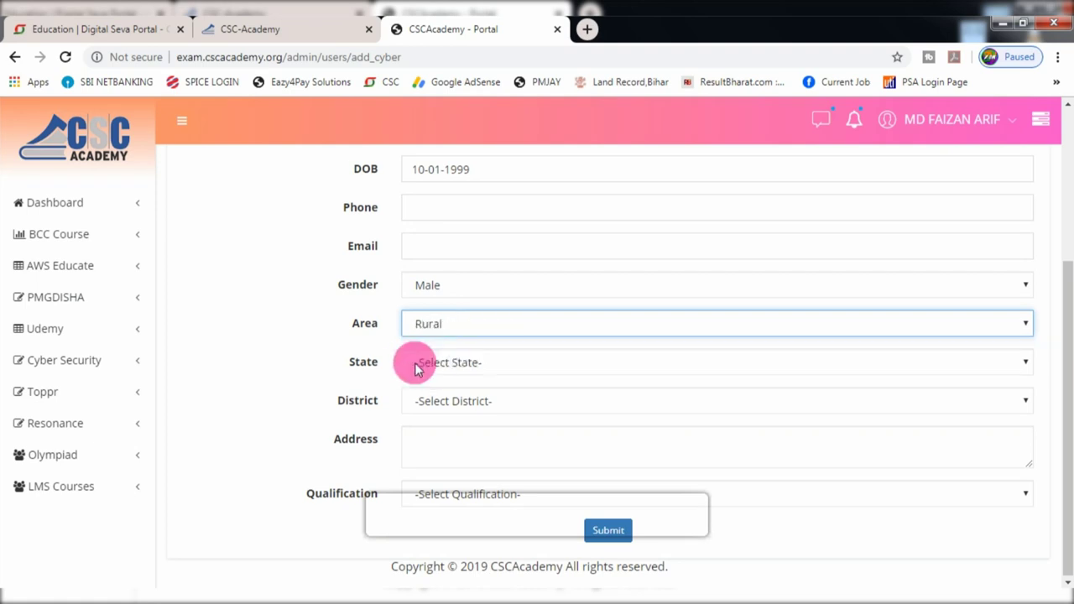
pyautogui.click(436, 360)
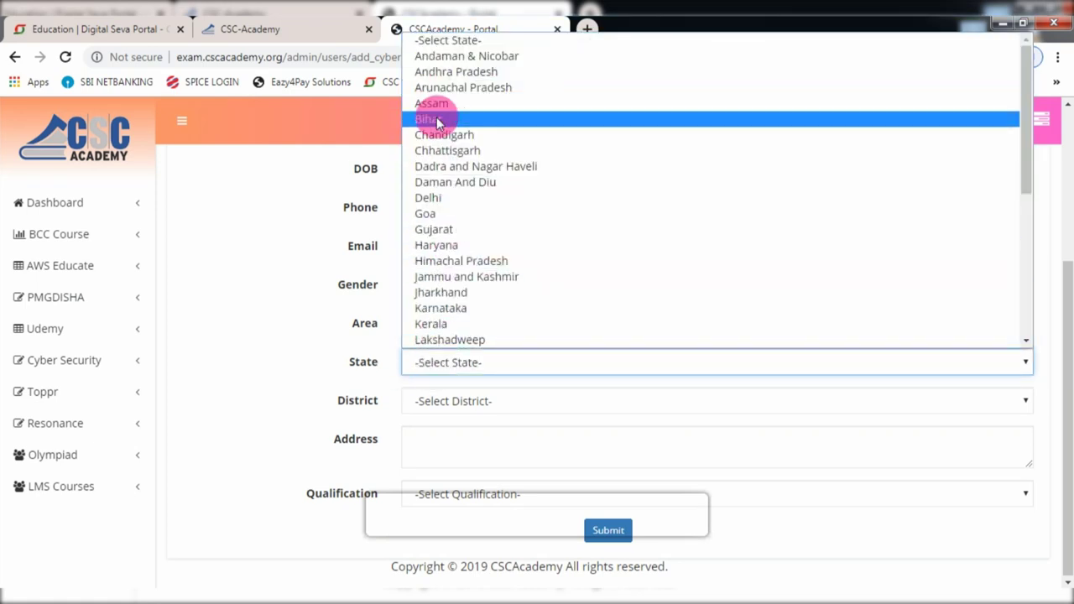
pyautogui.click(435, 118)
pyautogui.click(438, 401)
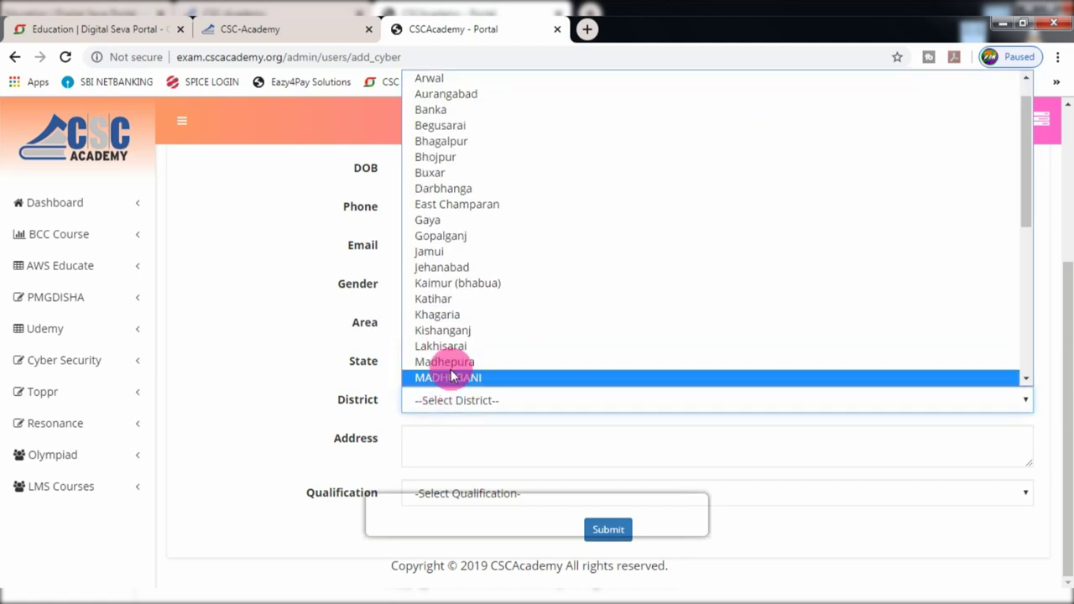
pyautogui.click(454, 368)
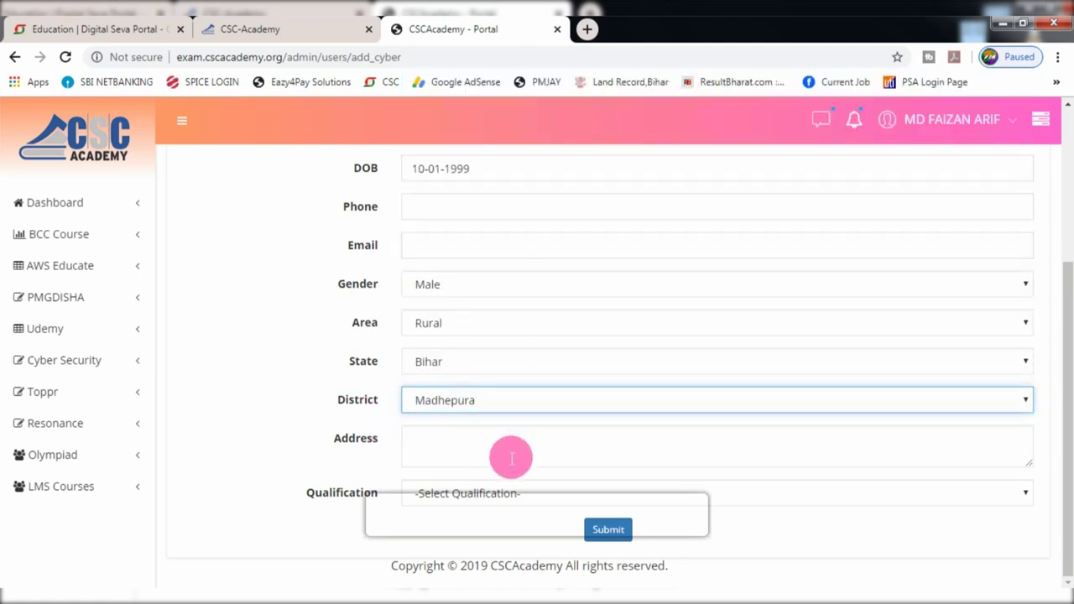
pyautogui.click(456, 493)
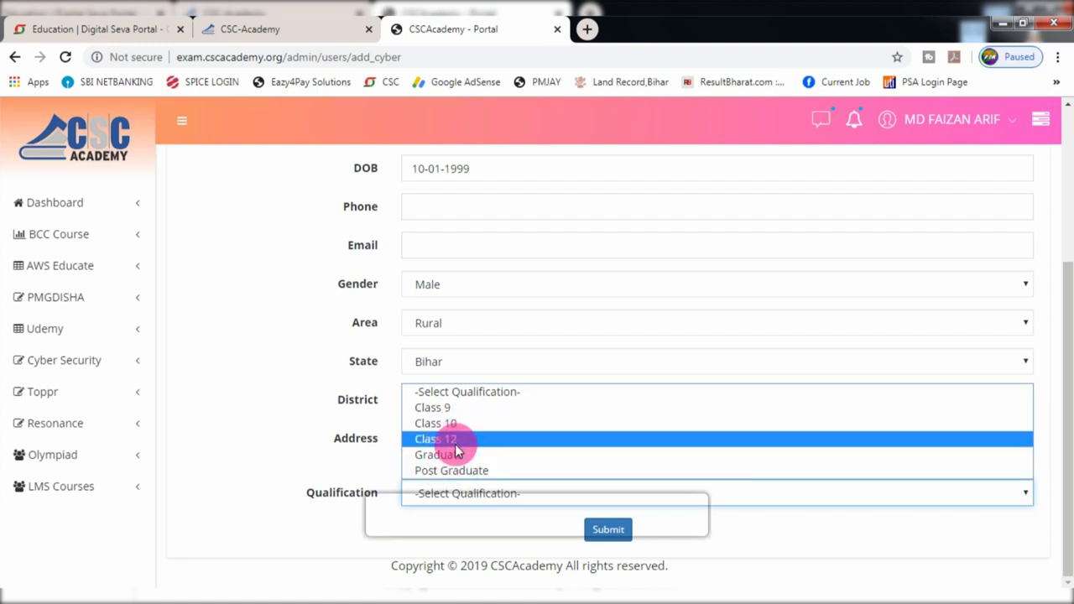
pyautogui.click(453, 454)
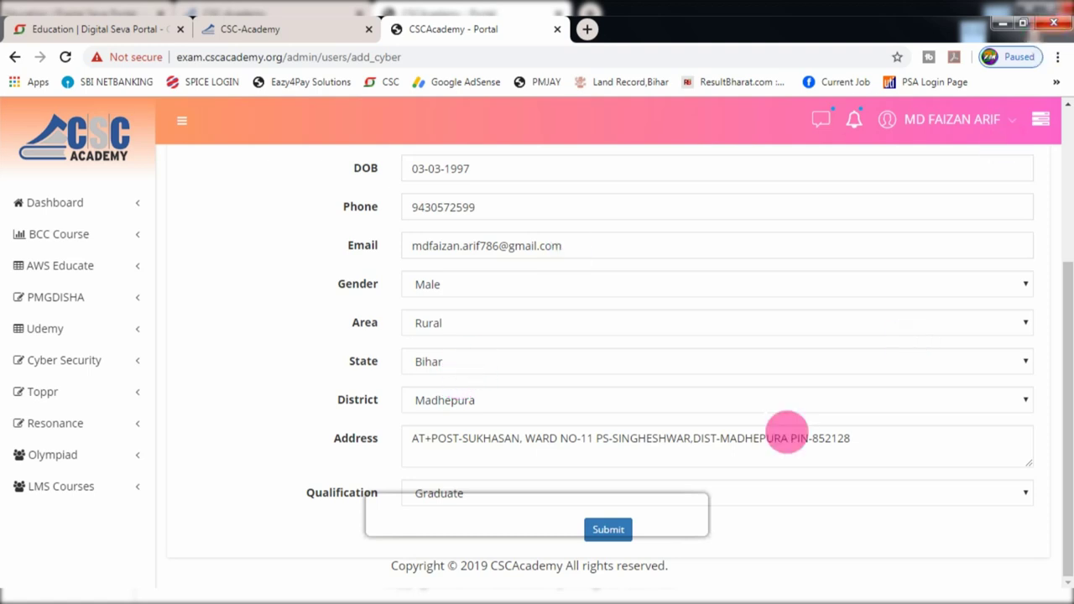
pyautogui.click(612, 531)
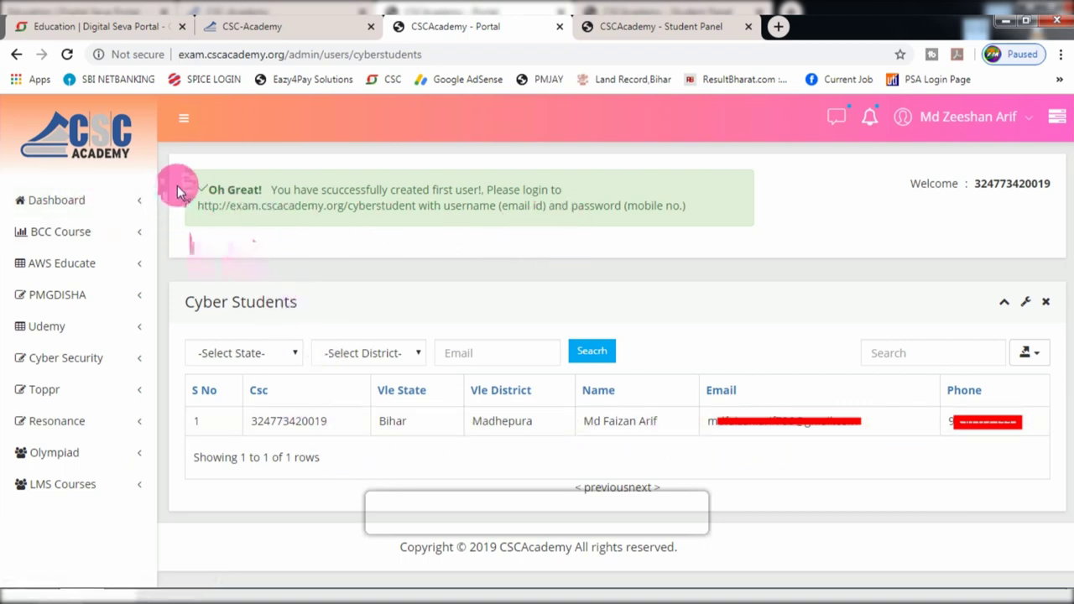
# - Select the cyberstudent login address in the success message and switch to the student login tab
pyautogui.moveTo(194, 209); pyautogui.dragTo(412, 217)
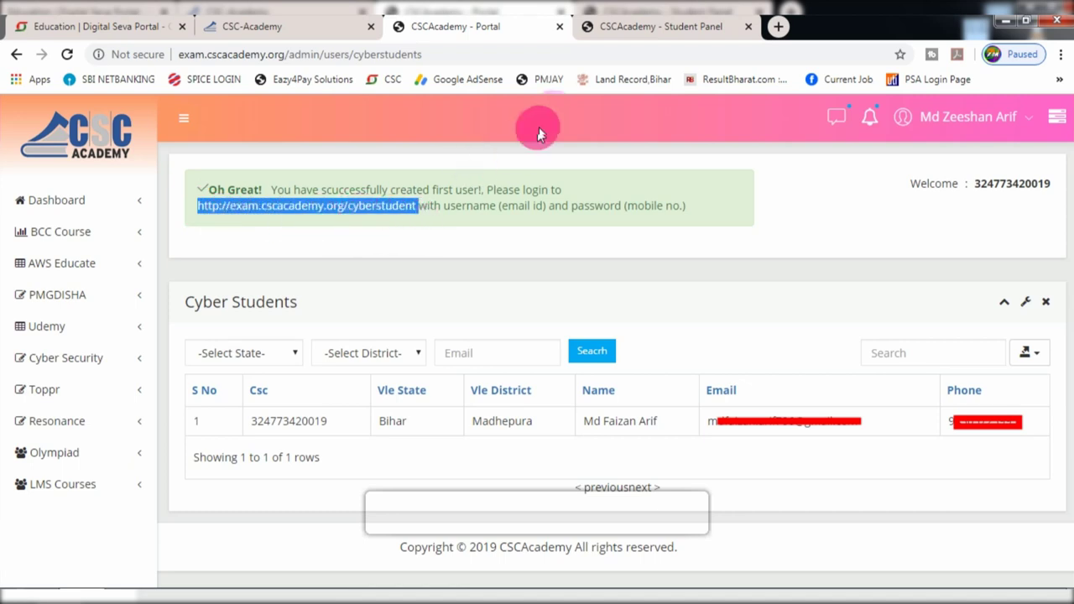
pyautogui.click(619, 26)
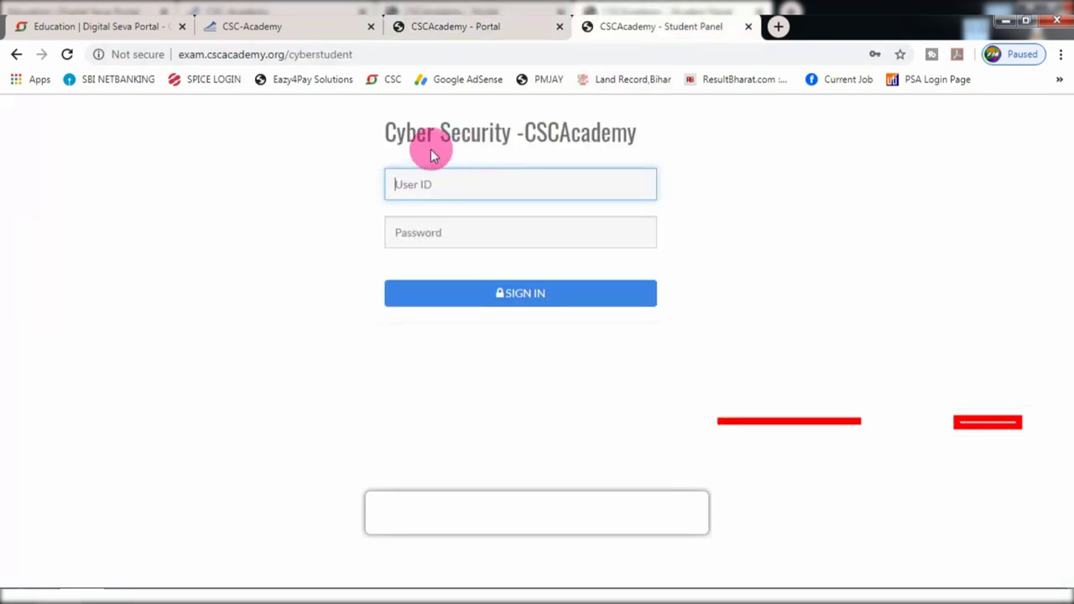
pyautogui.click(444, 26)
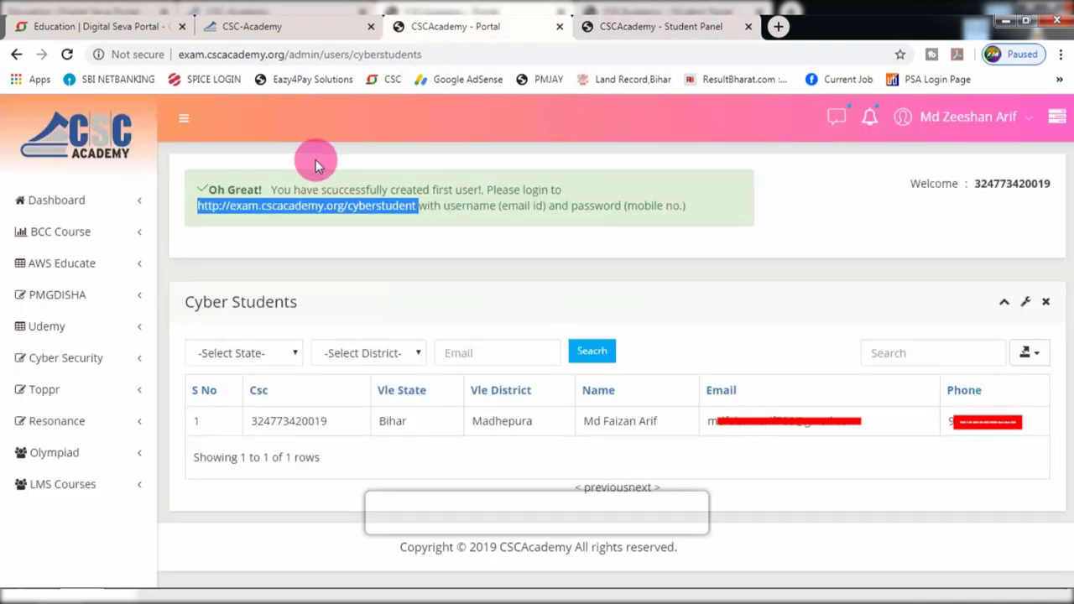
pyautogui.click(595, 26)
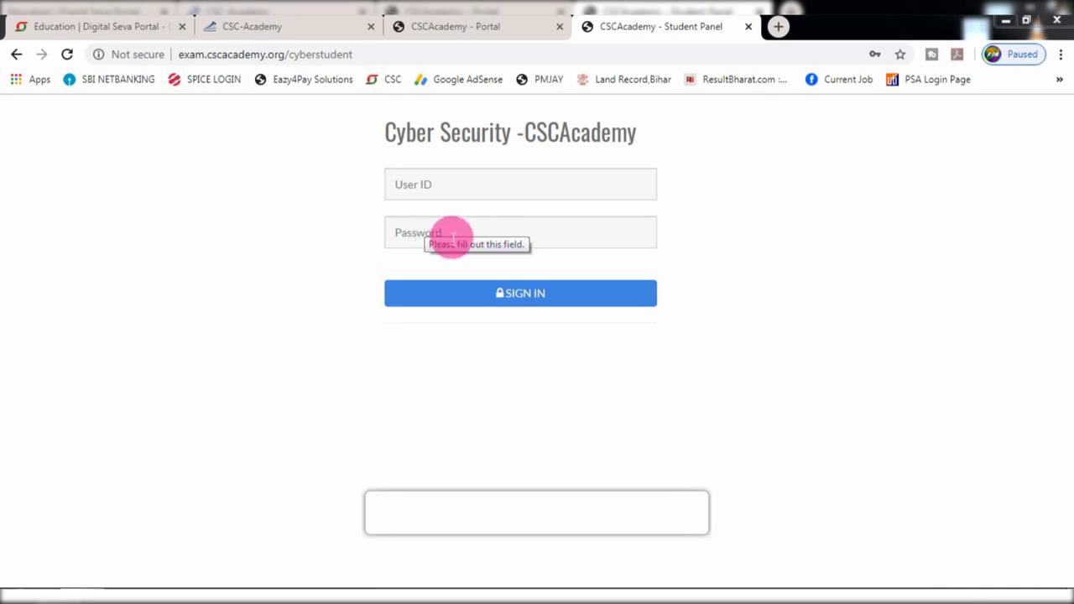
# - Sign in with the saved student credentials, then paste the Father/Mother Name and submit
pyautogui.click(454, 236)
pyautogui.click(443, 277)
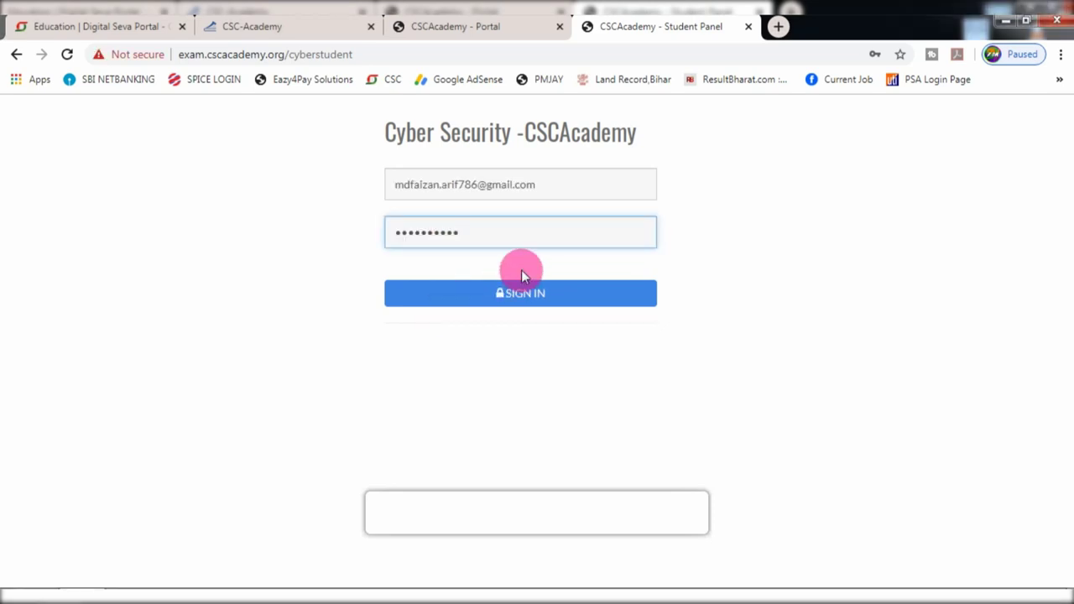
pyautogui.click(521, 295)
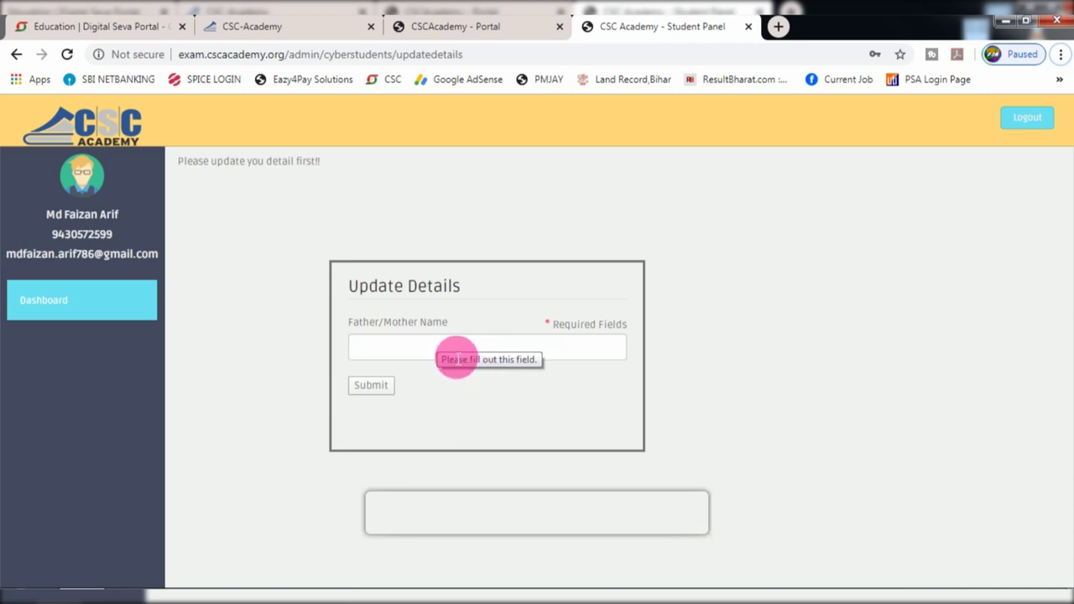
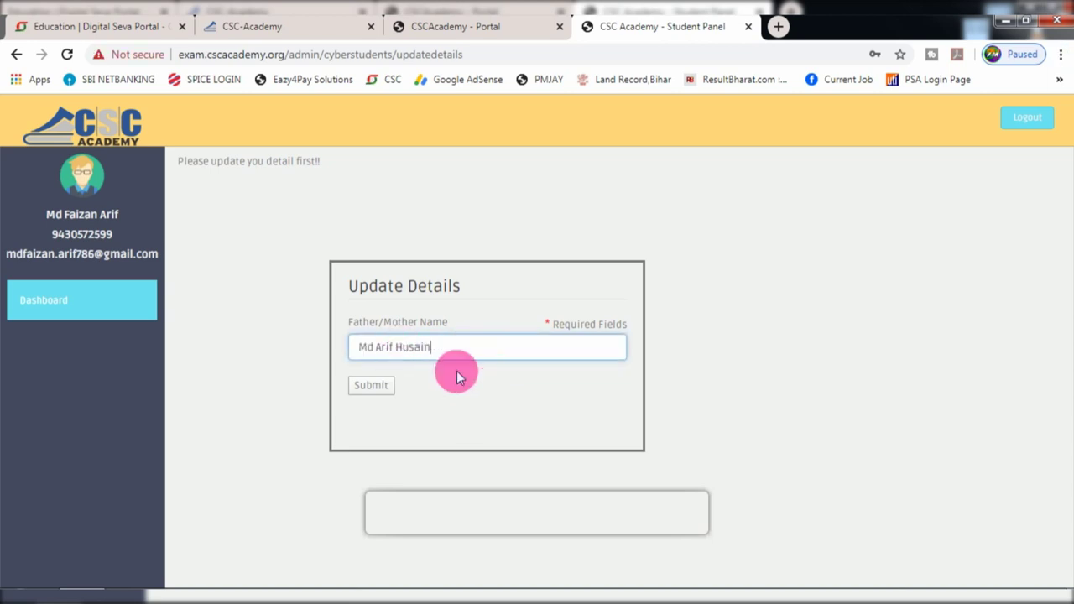
pyautogui.click(363, 388)
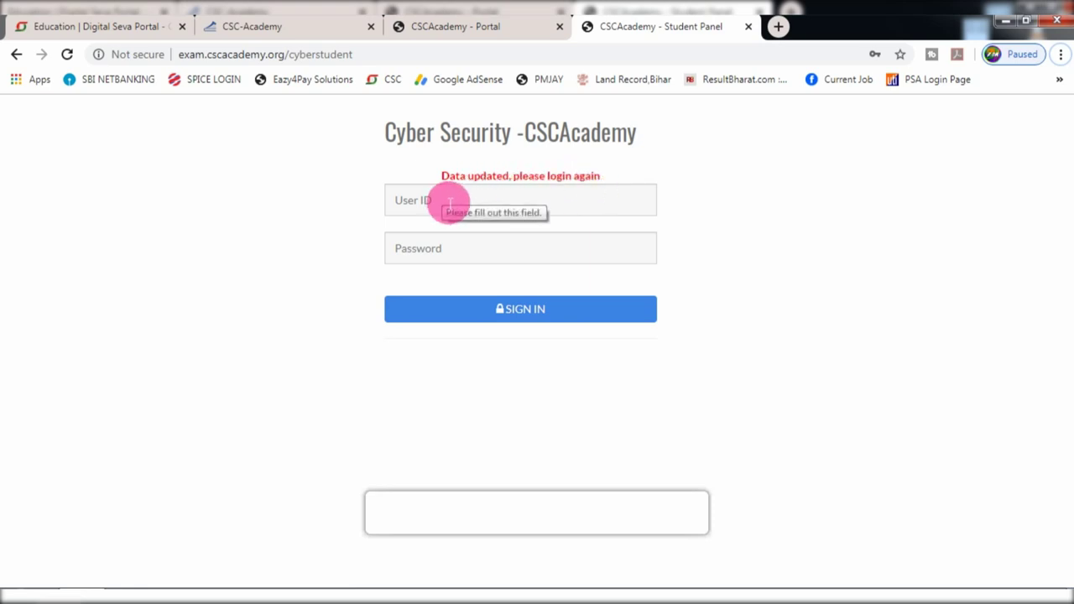
# - Sign in again, launch the course with Start Now, and choose Hindi to list Modules 1–10
pyautogui.click(490, 322)
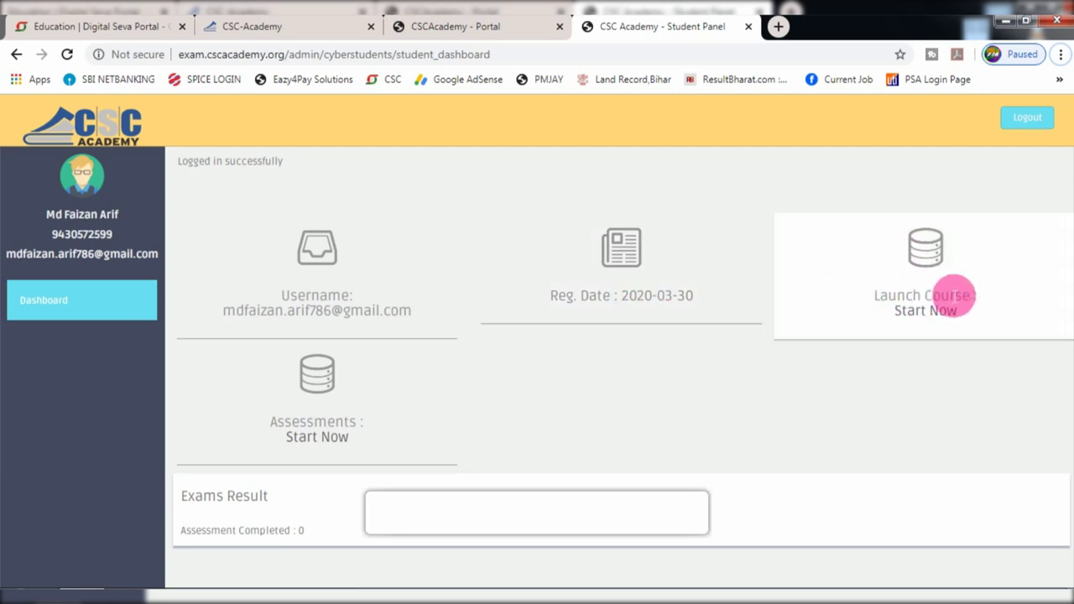
pyautogui.click(914, 316)
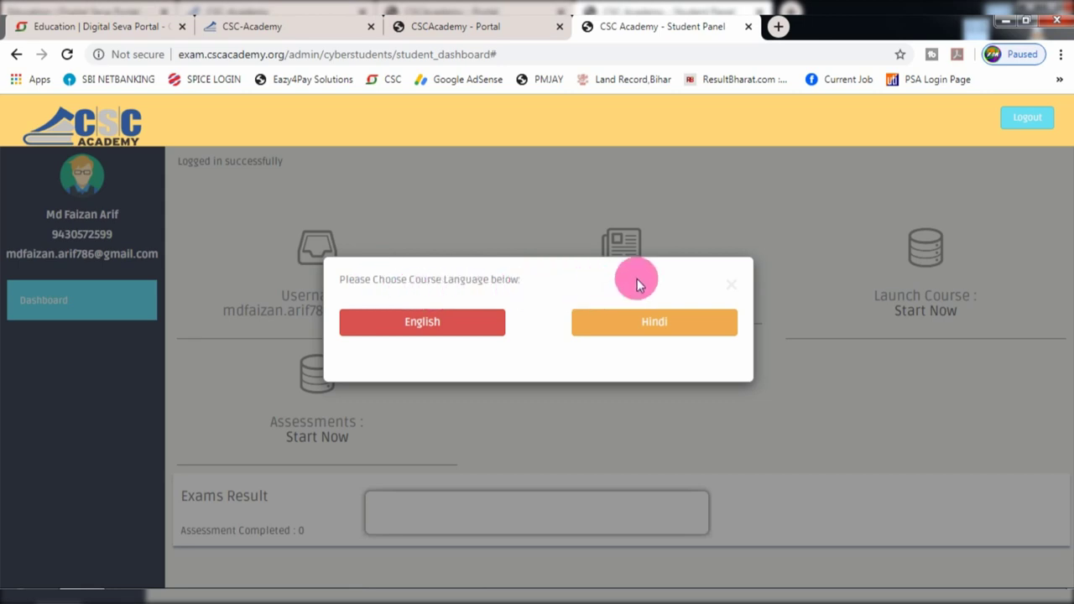
pyautogui.click(631, 325)
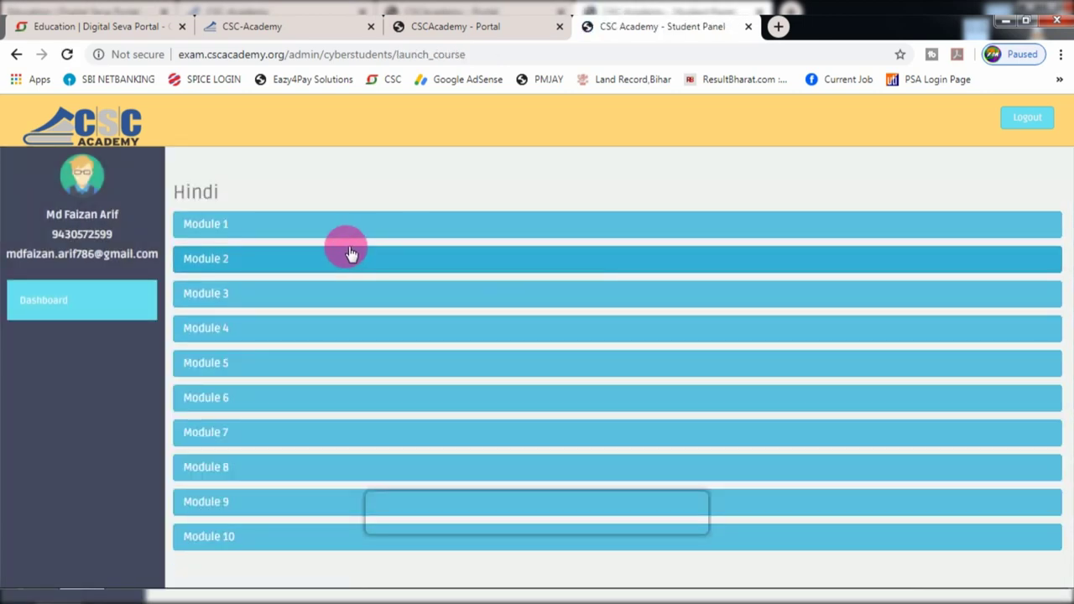
pyautogui.scroll(-1, 344, 285)
pyautogui.scroll(1, 278, 428)
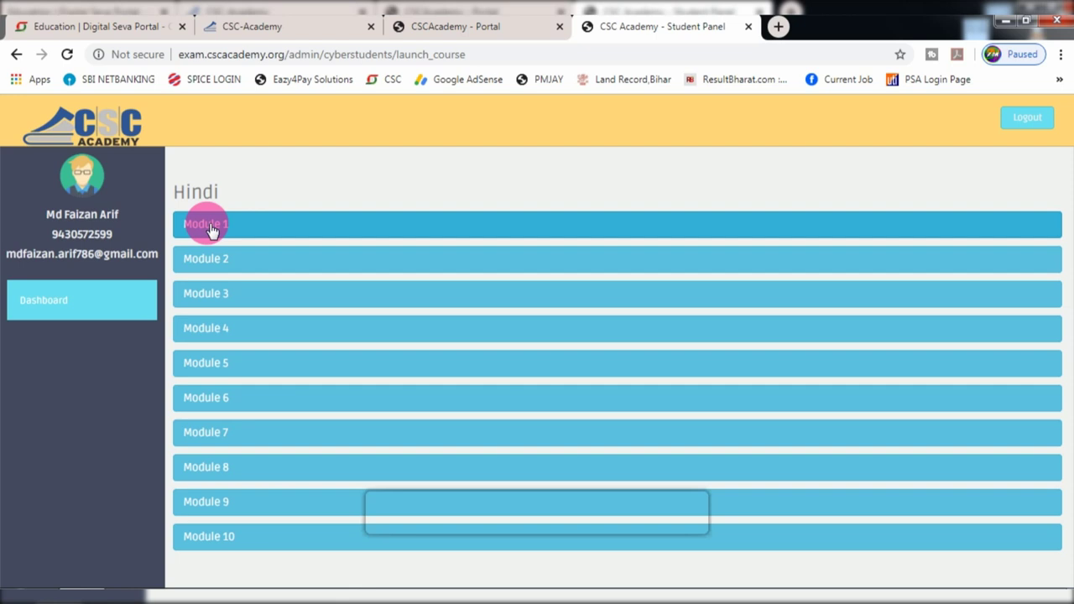
# - Expand Module 1 and open the Module 1.1 lesson video CH1_T1a.mp4
pyautogui.click(217, 227)
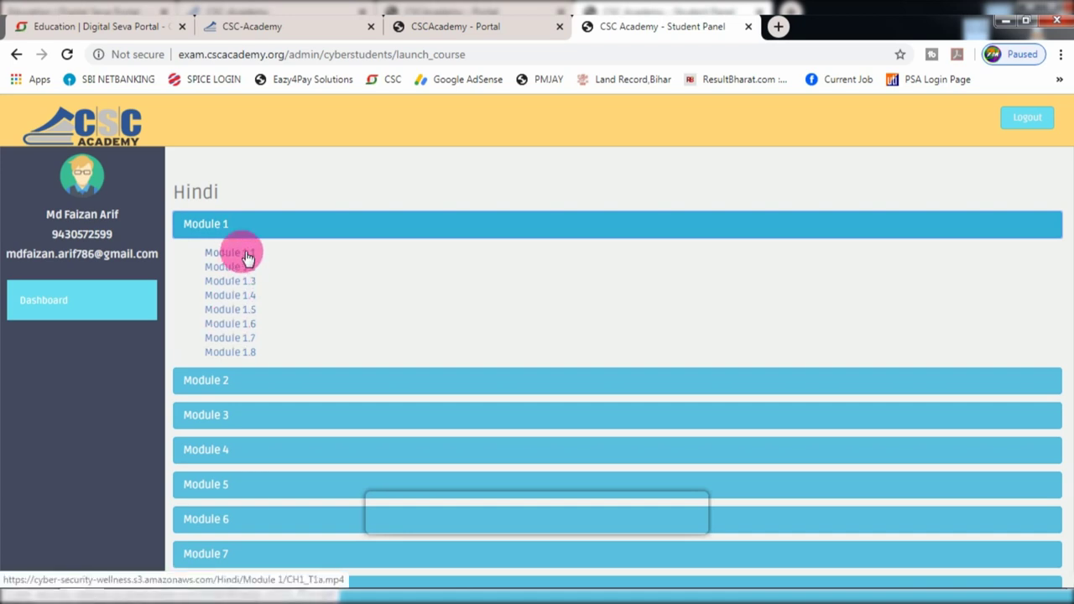
pyautogui.click(235, 254)
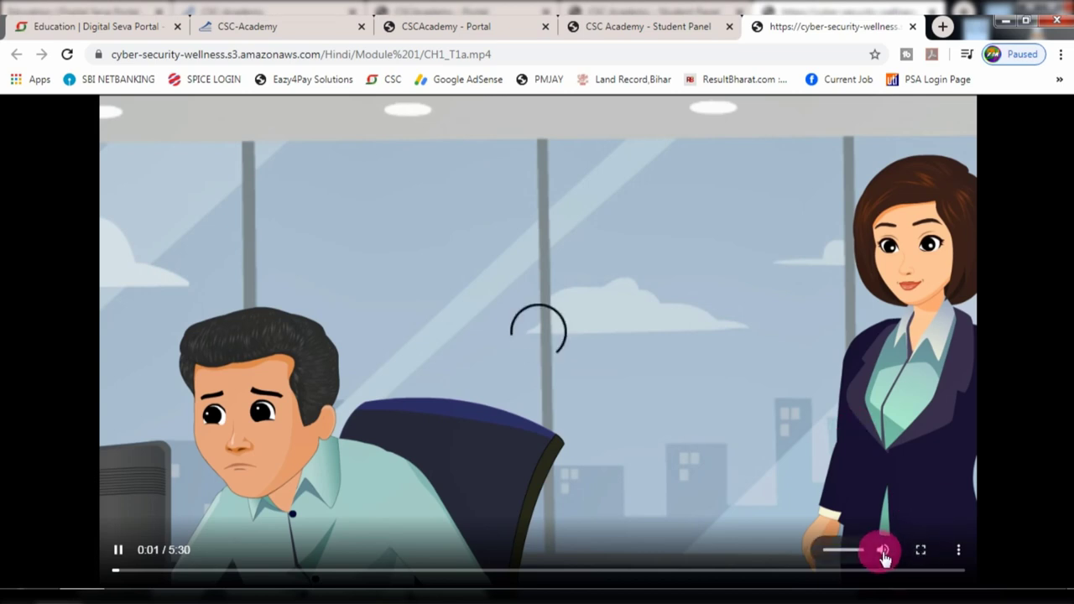
# - Pause and resume the CH1_T1a.mp4 lesson, watching it to 1:02
pyautogui.click(118, 550)
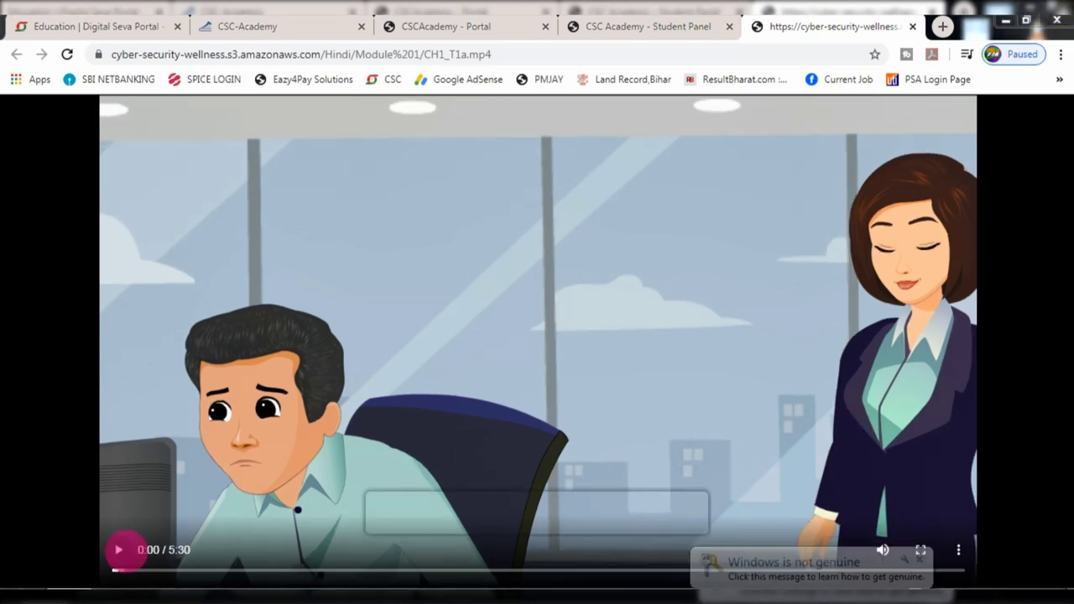
pyautogui.click(130, 554)
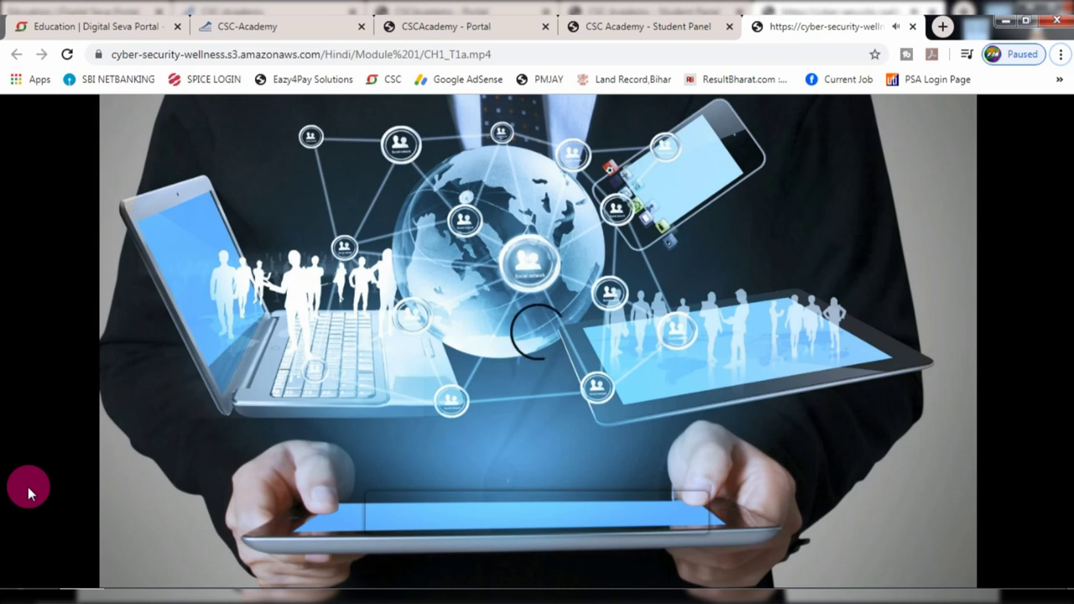
# - Pause the lesson video at 1:02 and return to the CSC Academy Student Panel tab
pyautogui.click(119, 550)
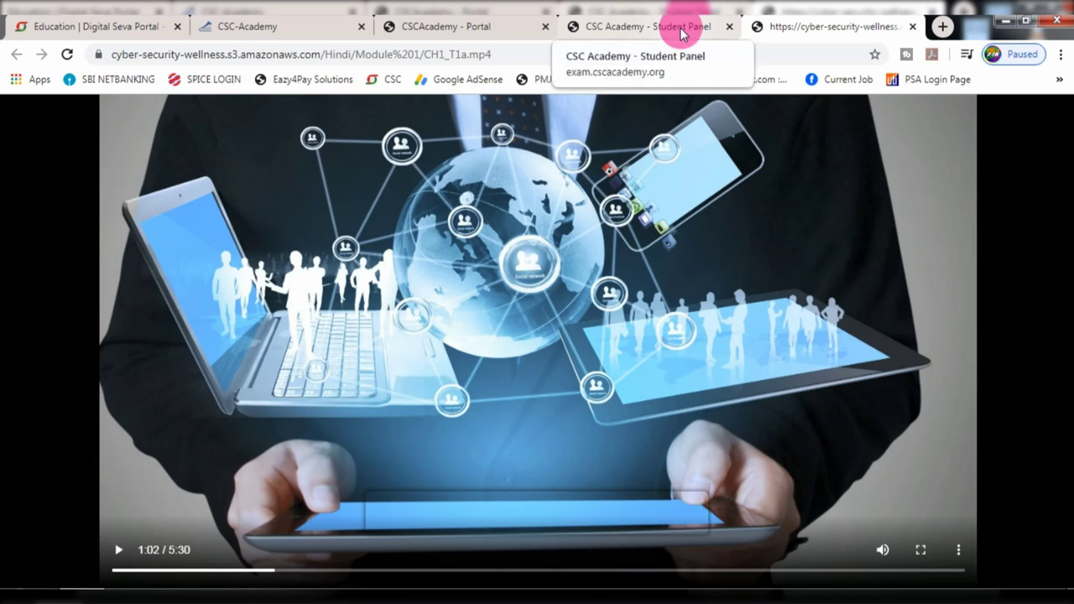
pyautogui.click(681, 29)
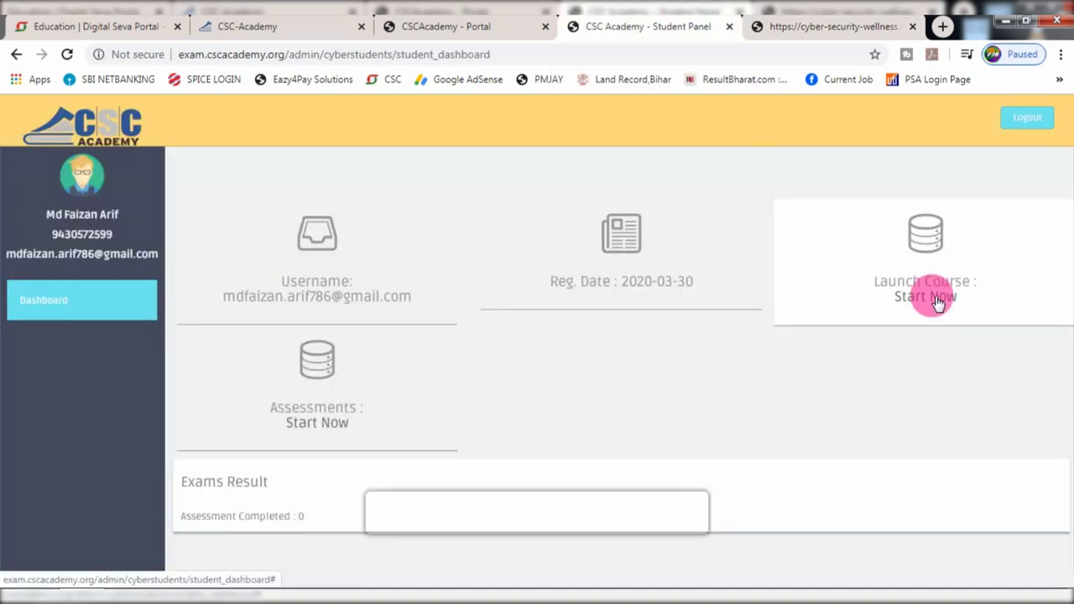
# - Relaunch the Hindi course and expand Module 1 and Module 10 to view their lessons
pyautogui.click(926, 296)
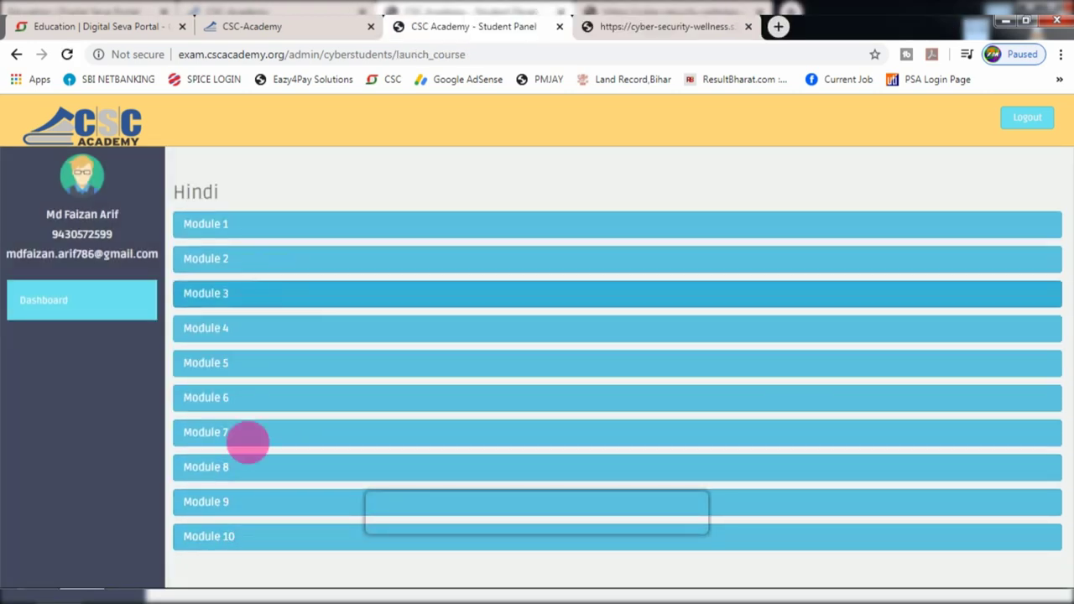
pyautogui.click(205, 225)
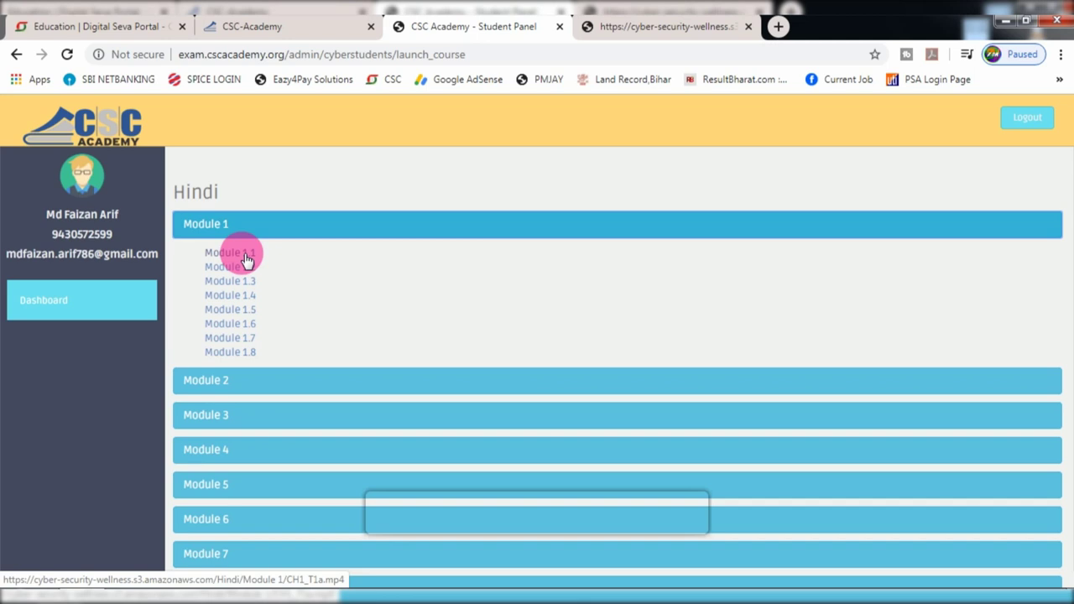
pyautogui.scroll(-2, 240, 380)
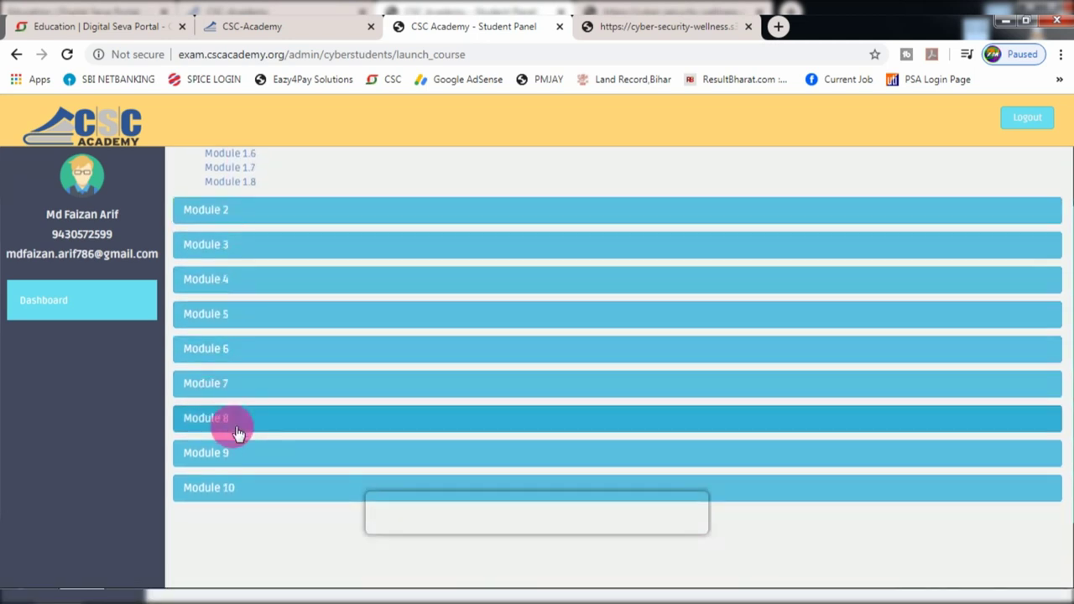
pyautogui.click(222, 491)
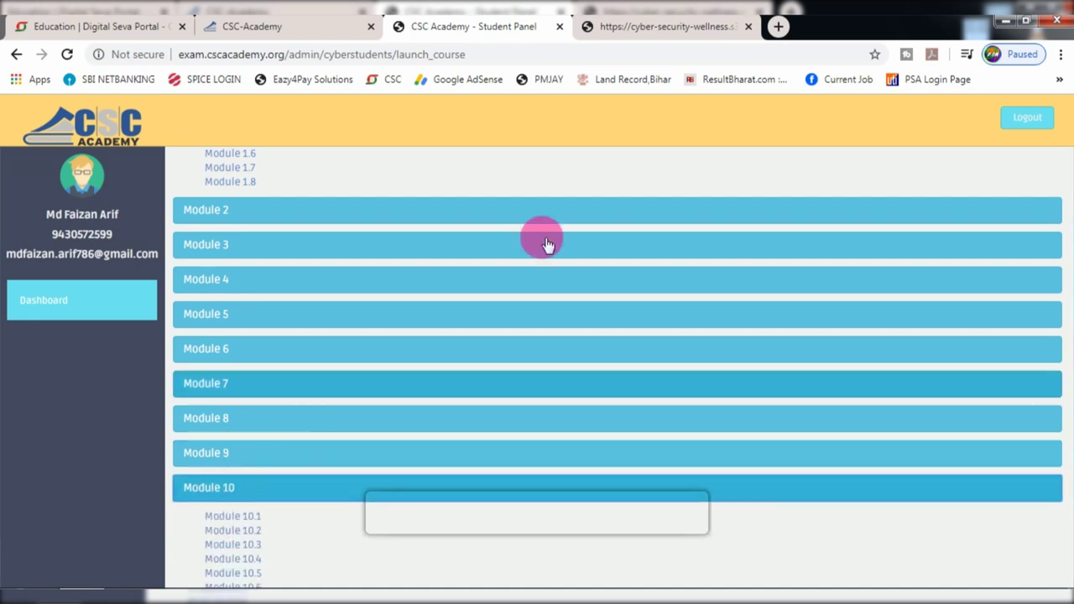
pyautogui.scroll(-2, 439, 294)
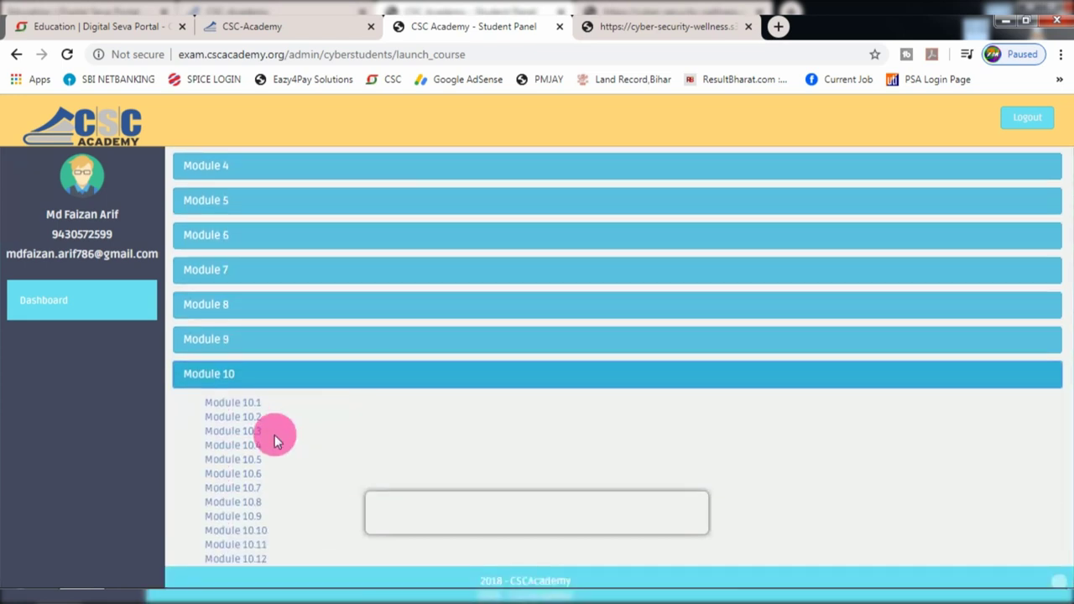
pyautogui.scroll(-1, 308, 403)
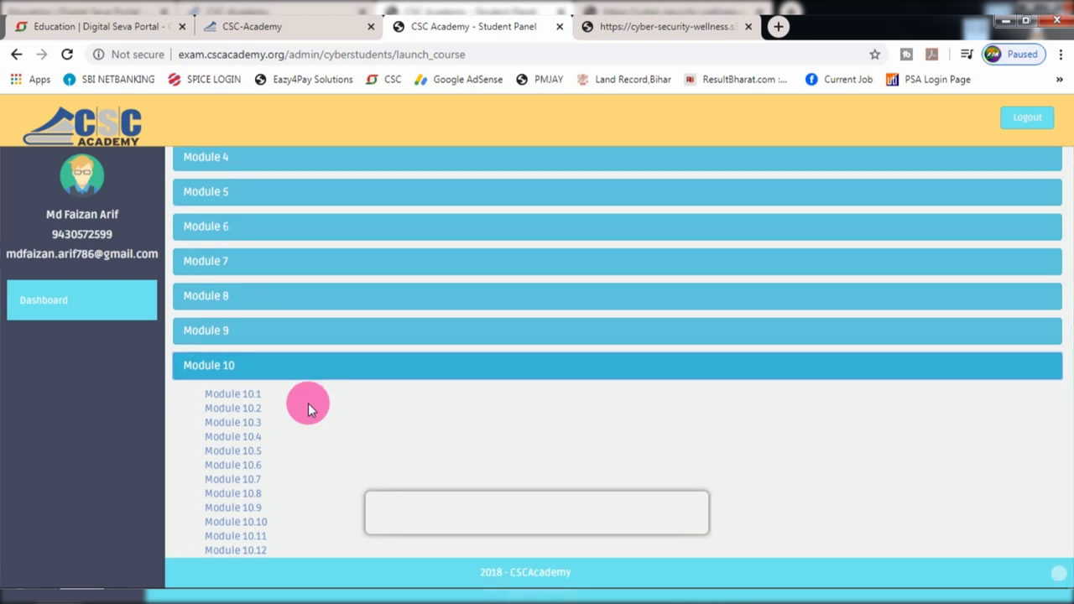
pyautogui.scroll(3, 308, 402)
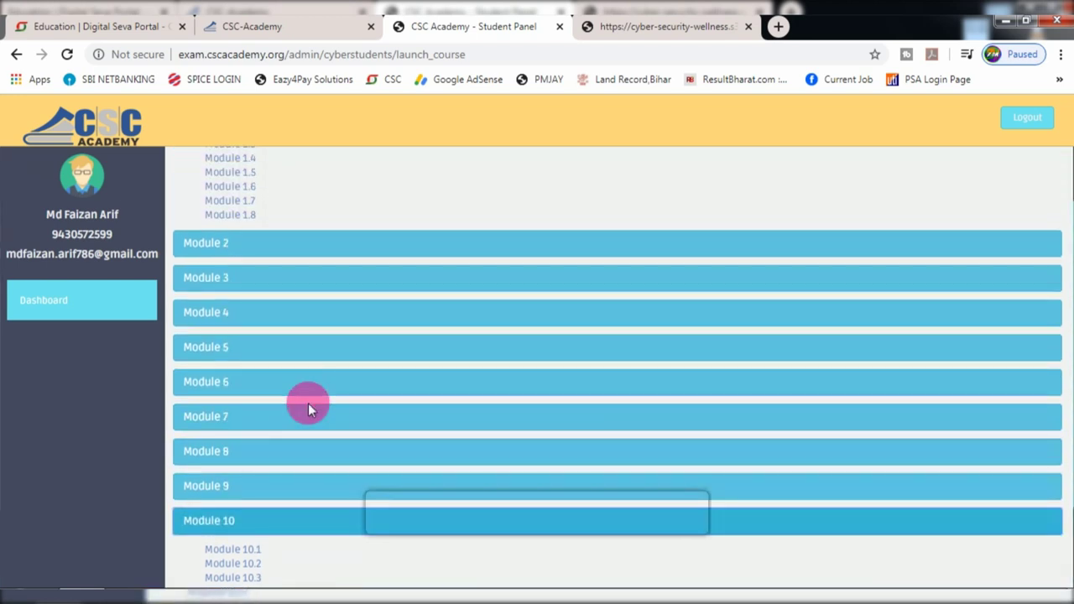
pyautogui.scroll(2, 307, 394)
# - Collapse Module 1, re-expand Module 10, then go back to the student dashboard
pyautogui.click(241, 216)
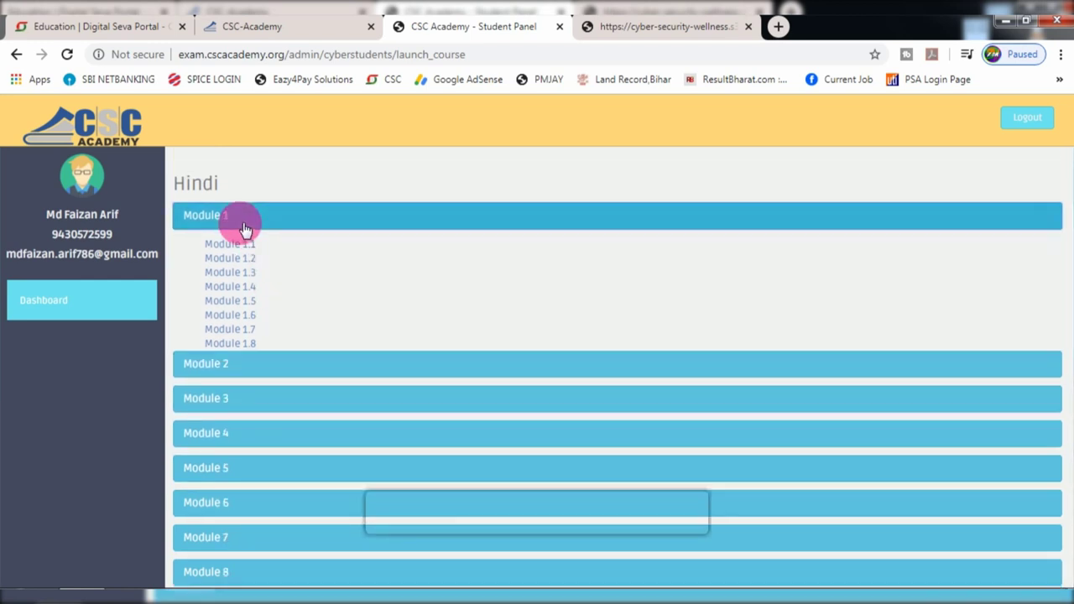
pyautogui.scroll(-3, 267, 420)
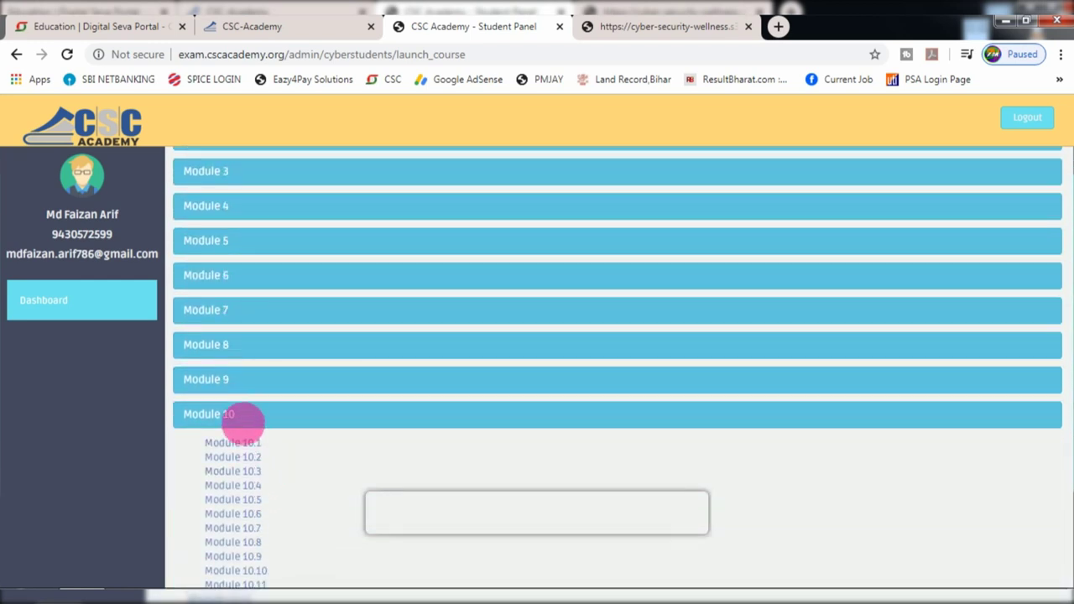
pyautogui.click(249, 419)
pyautogui.scroll(2, 378, 336)
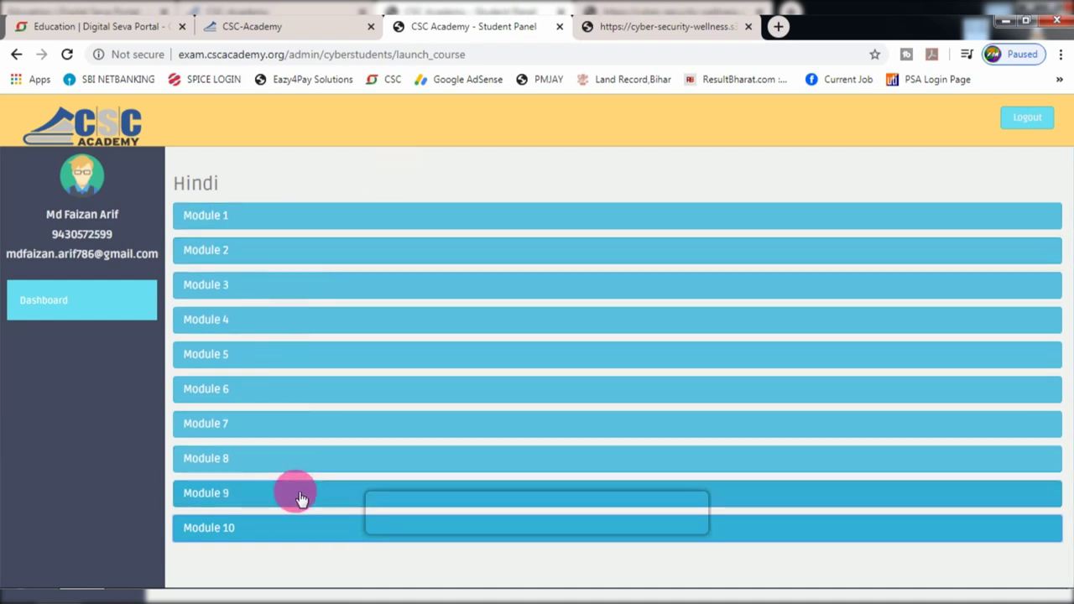
pyautogui.click(76, 302)
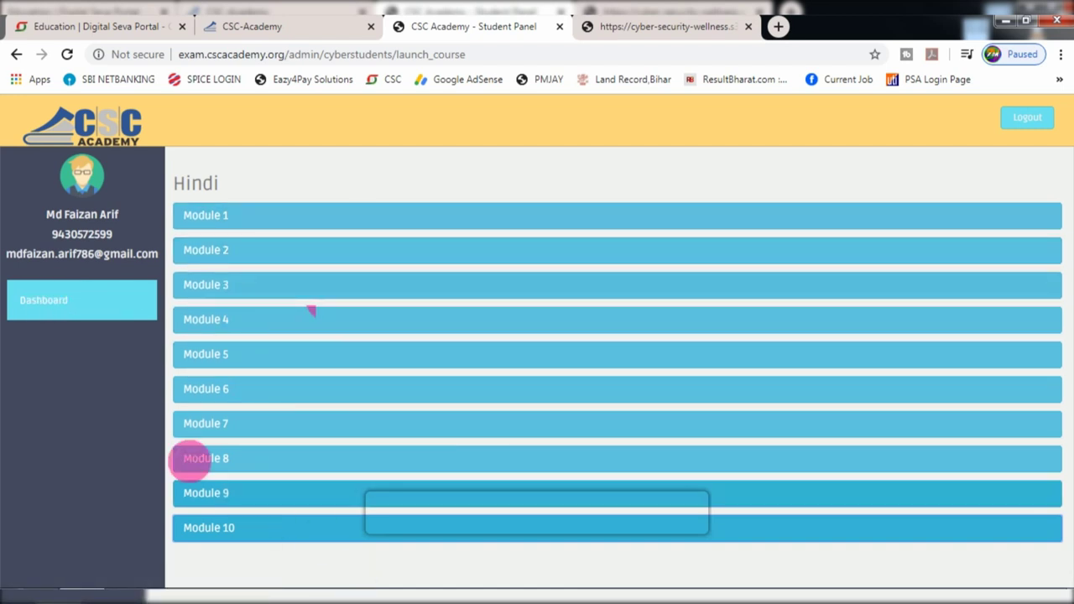
pyautogui.click(48, 307)
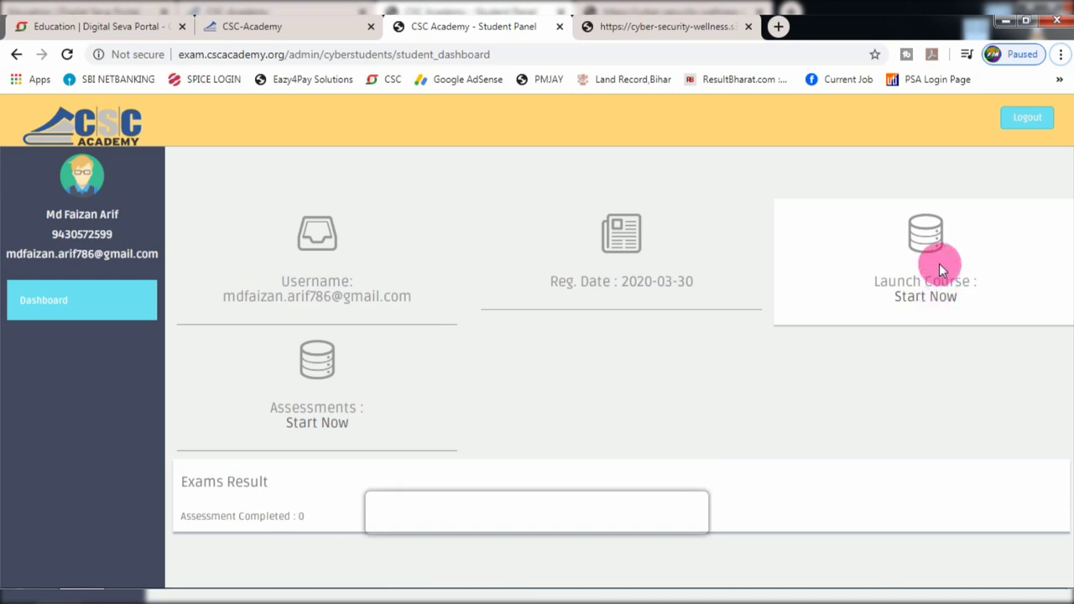
# - Open My Assessments from the dashboard and review the ten 25-question Cyber Security modules
pyautogui.click(317, 424)
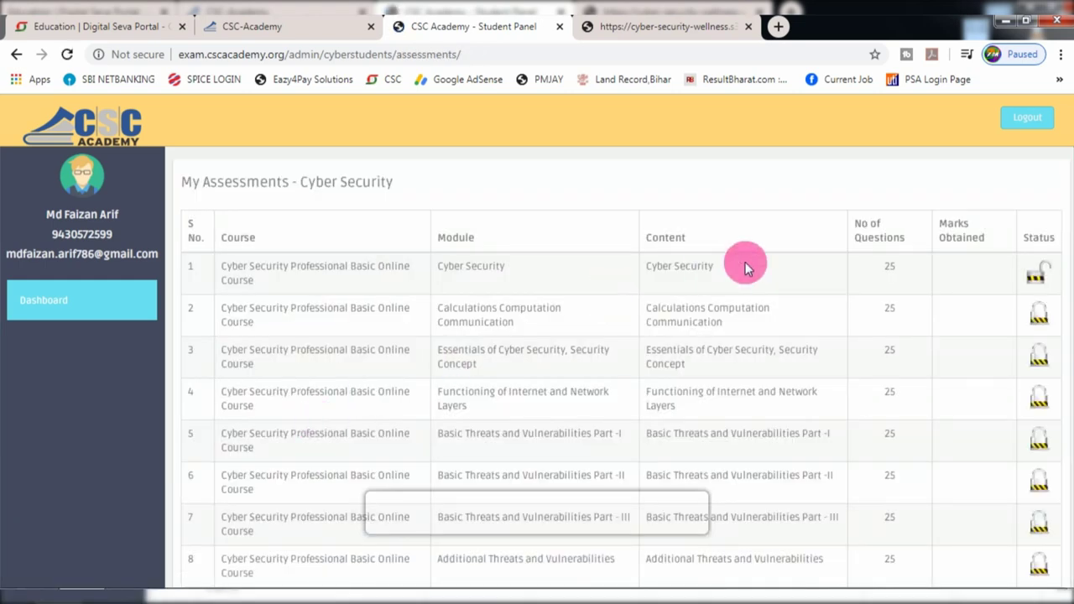
pyautogui.scroll(-2, 745, 264)
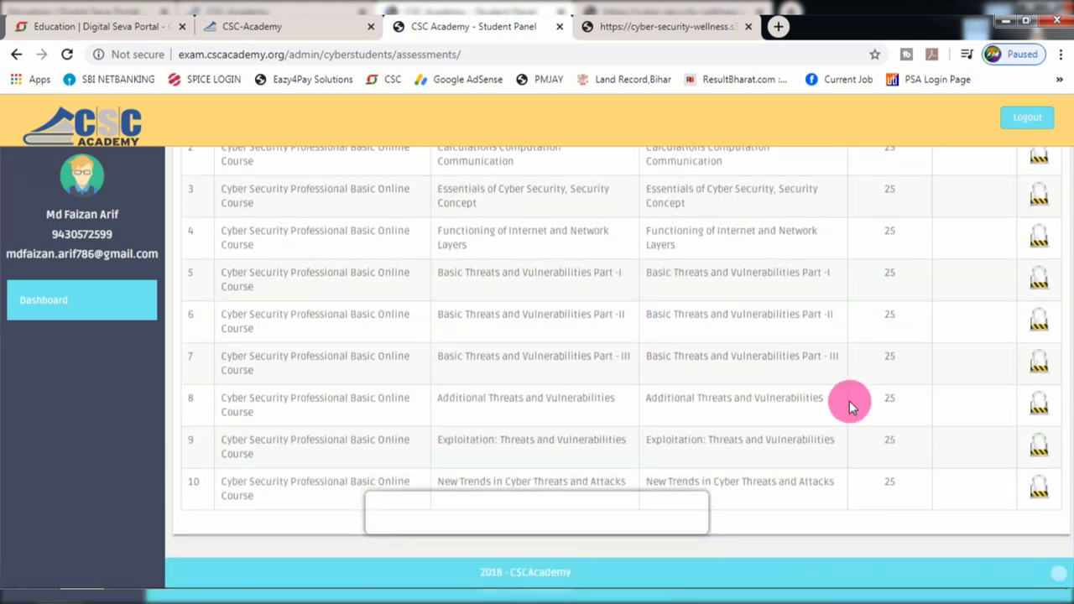
pyautogui.scroll(1, 848, 402)
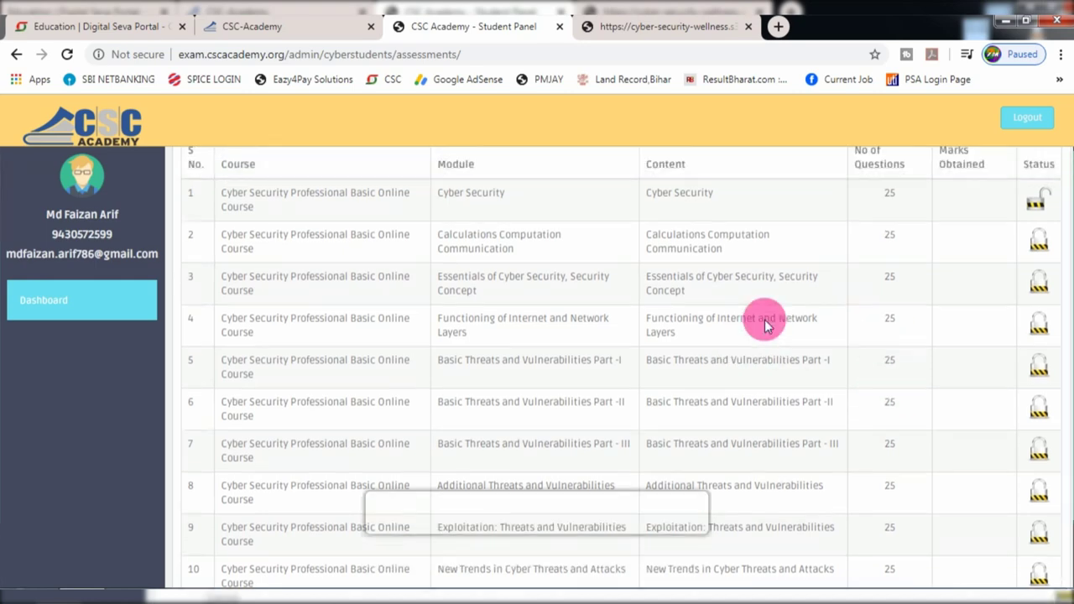
pyautogui.scroll(1, 765, 326)
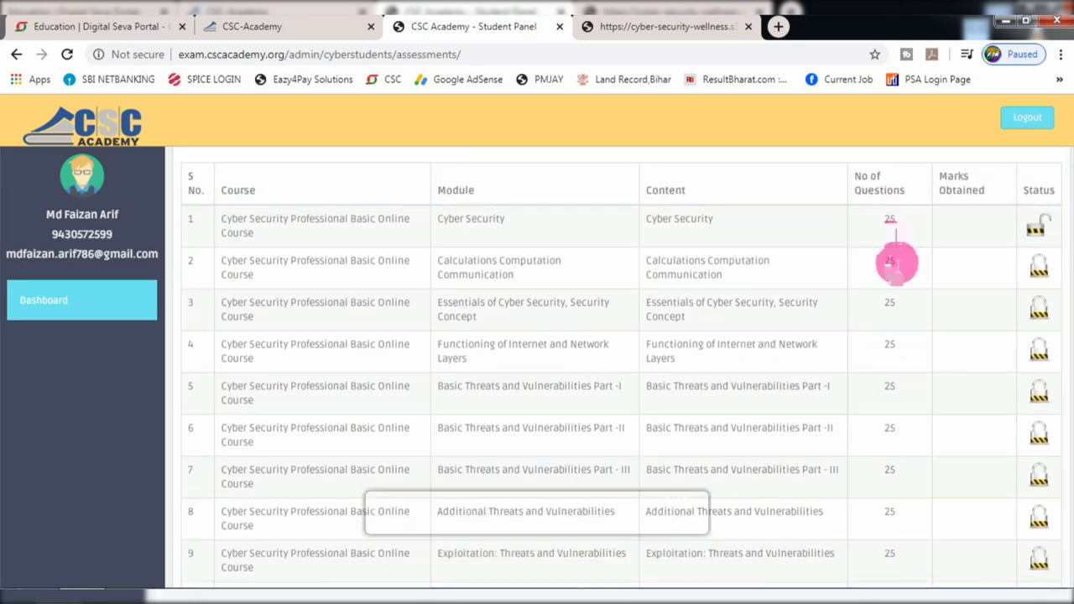
pyautogui.scroll(-2, 887, 268)
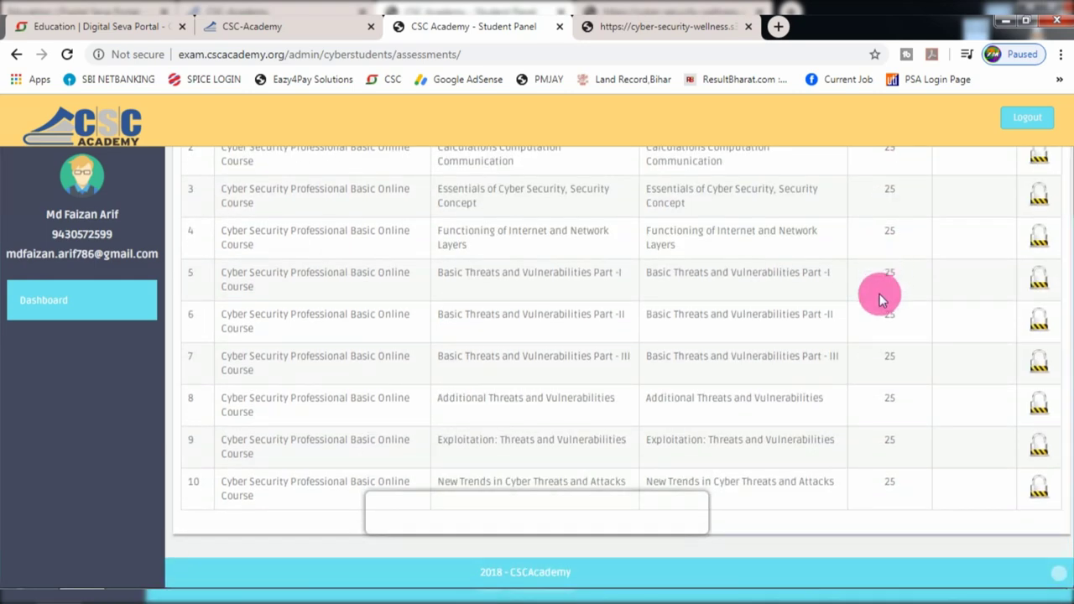
pyautogui.scroll(2, 880, 294)
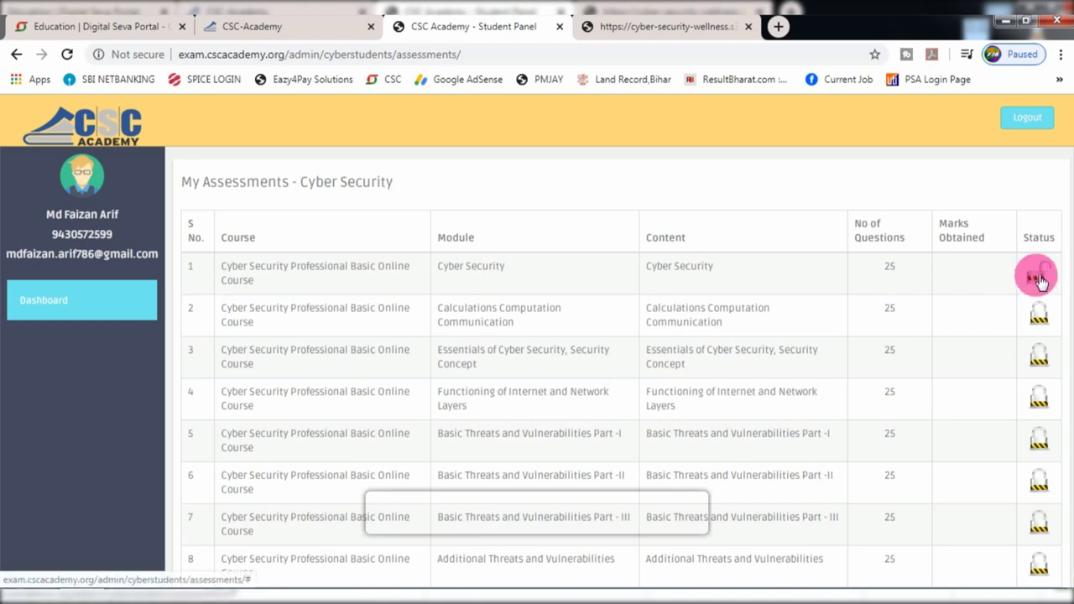
# - Start the first Cyber Security assessment in Hindi and answer question 1 with सही (True)
pyautogui.click(1044, 272)
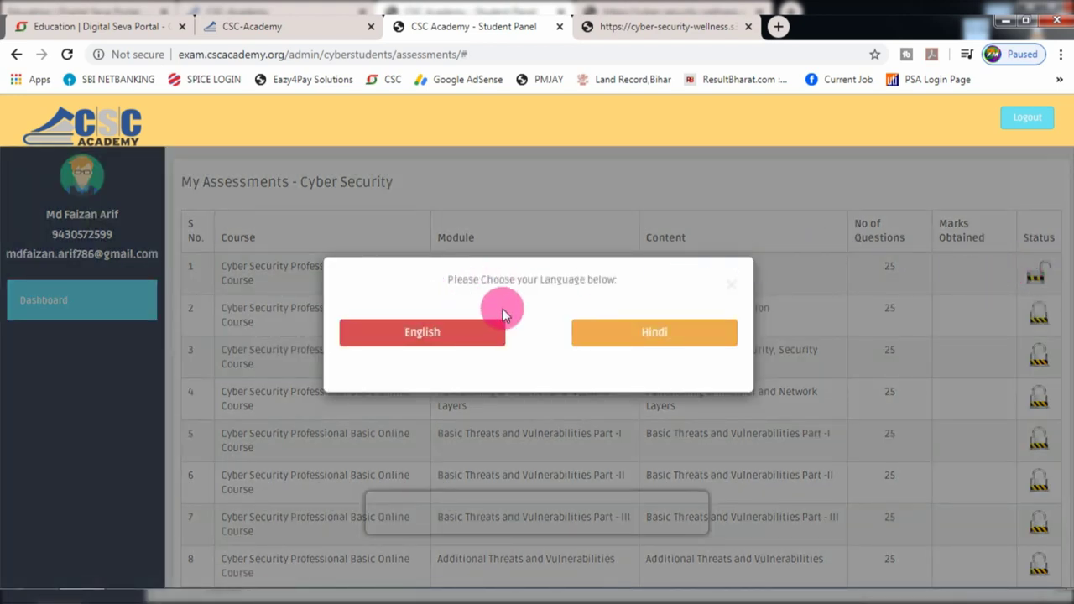
pyautogui.click(617, 340)
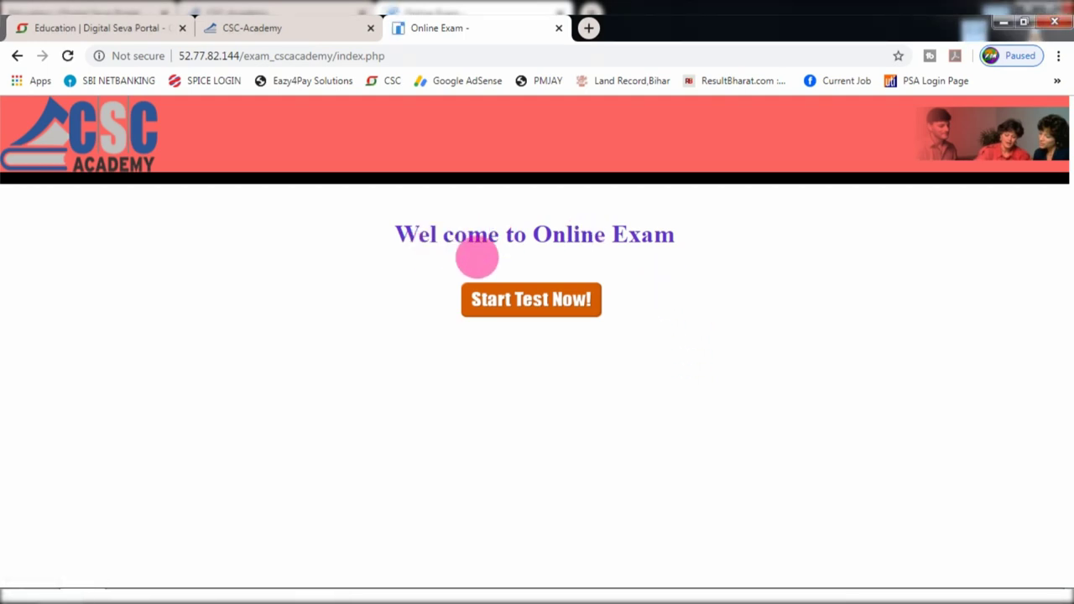
pyautogui.click(506, 310)
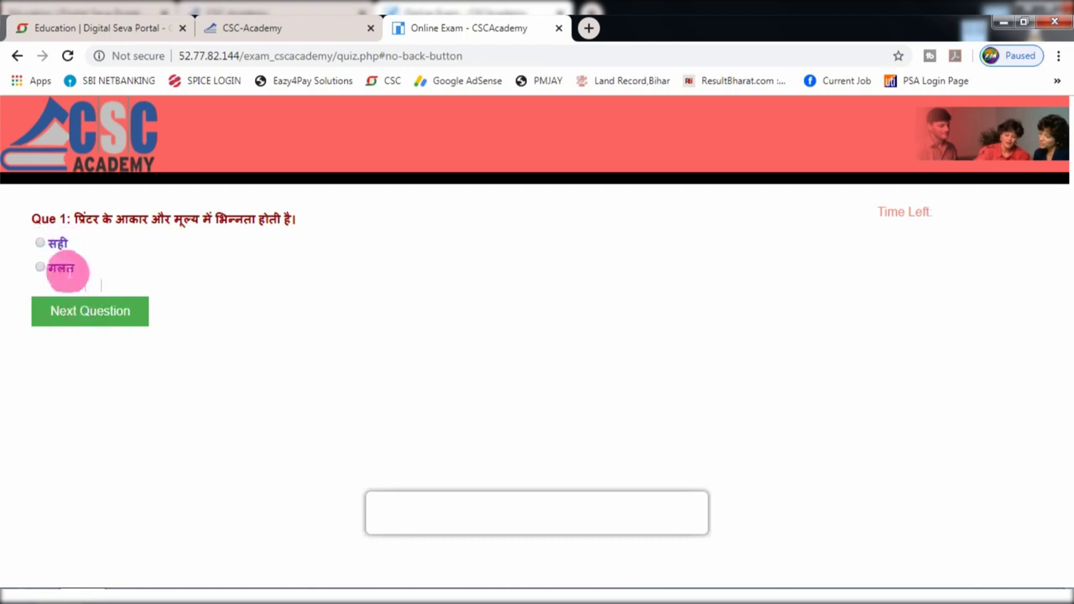
pyautogui.click(43, 243)
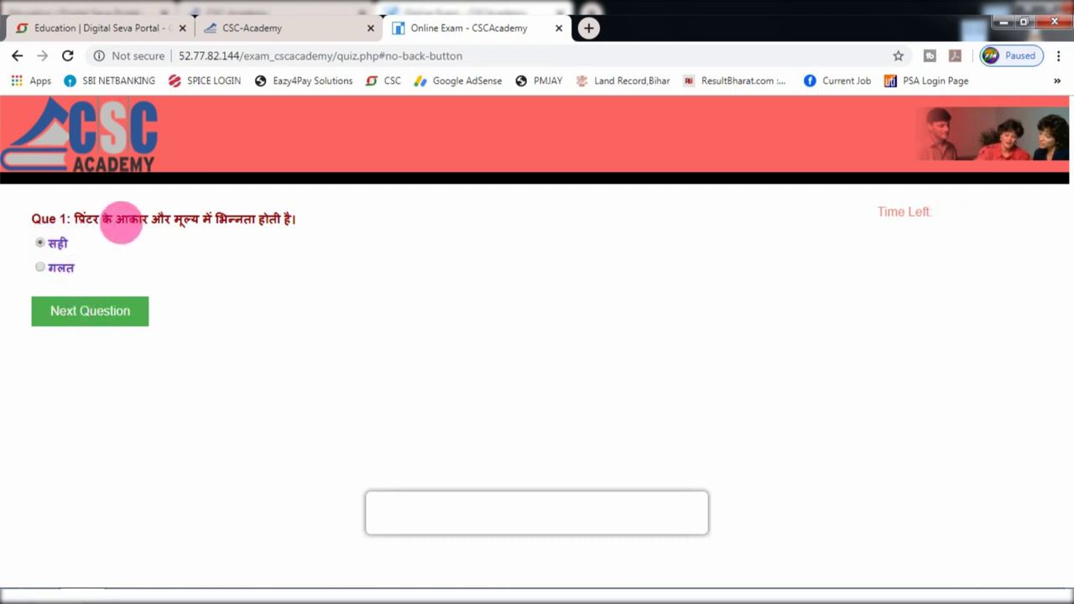
pyautogui.click(79, 312)
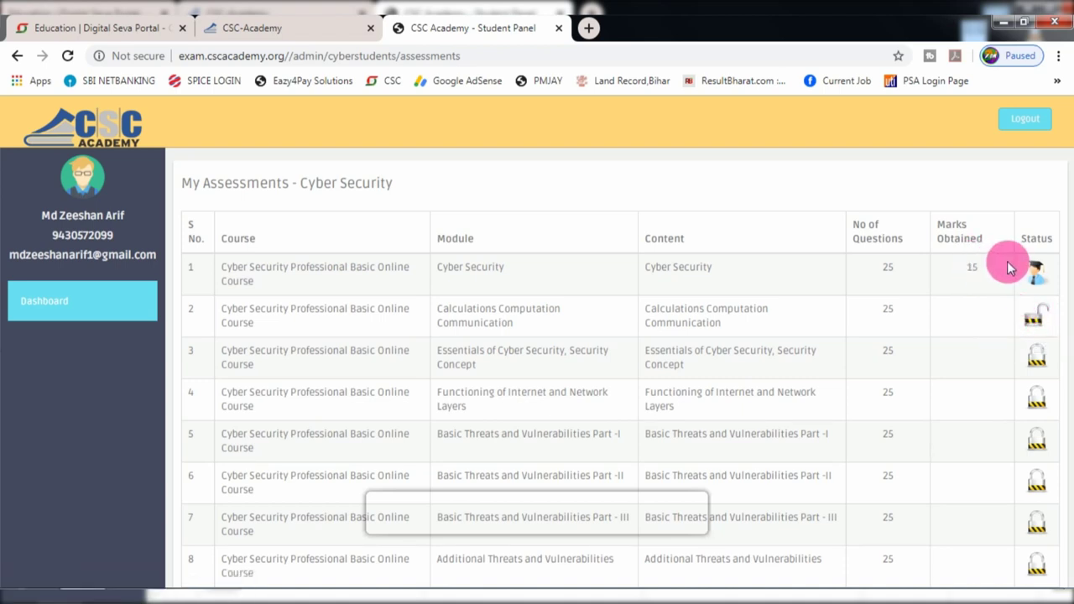
# - Scroll the assessments table to check module 1's 15 marks and the newly unlocked module 2
pyautogui.scroll(-1, 1007, 265)
pyautogui.scroll(-3, 1002, 271)
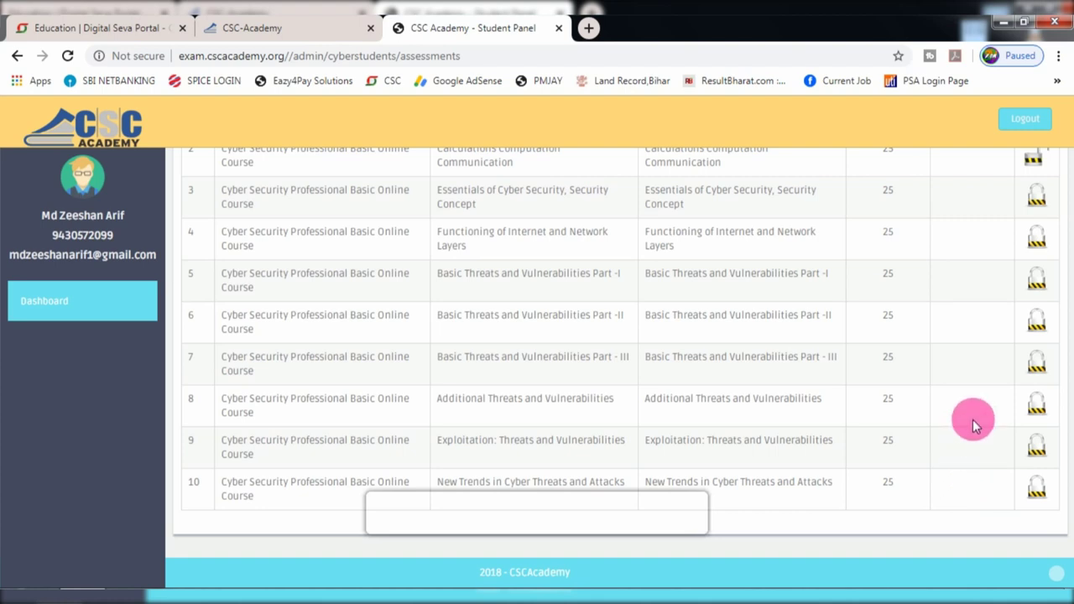
pyautogui.scroll(3, 964, 434)
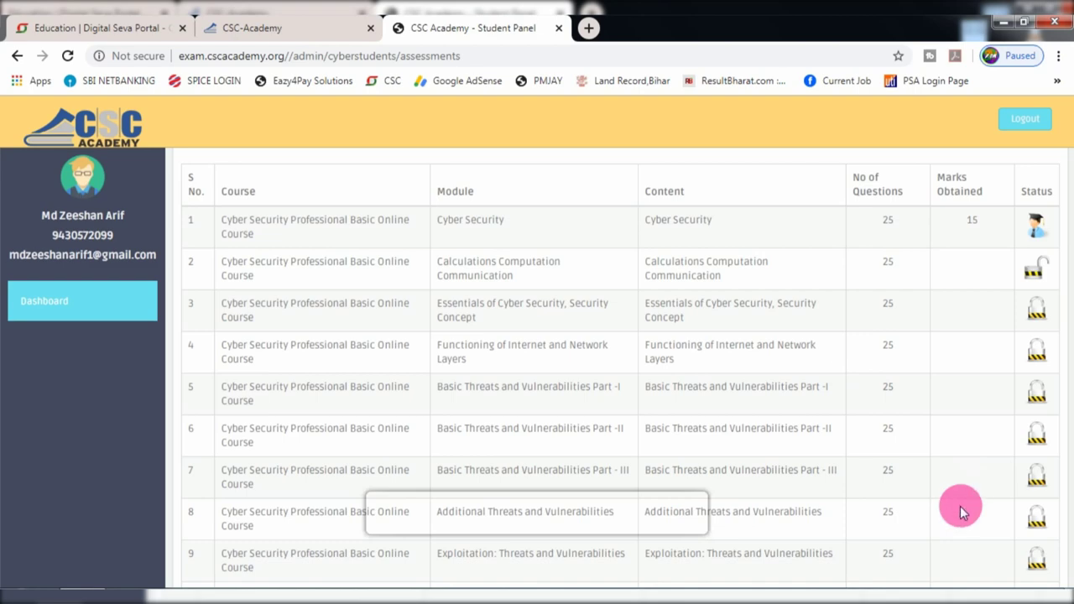
pyautogui.scroll(-1, 960, 506)
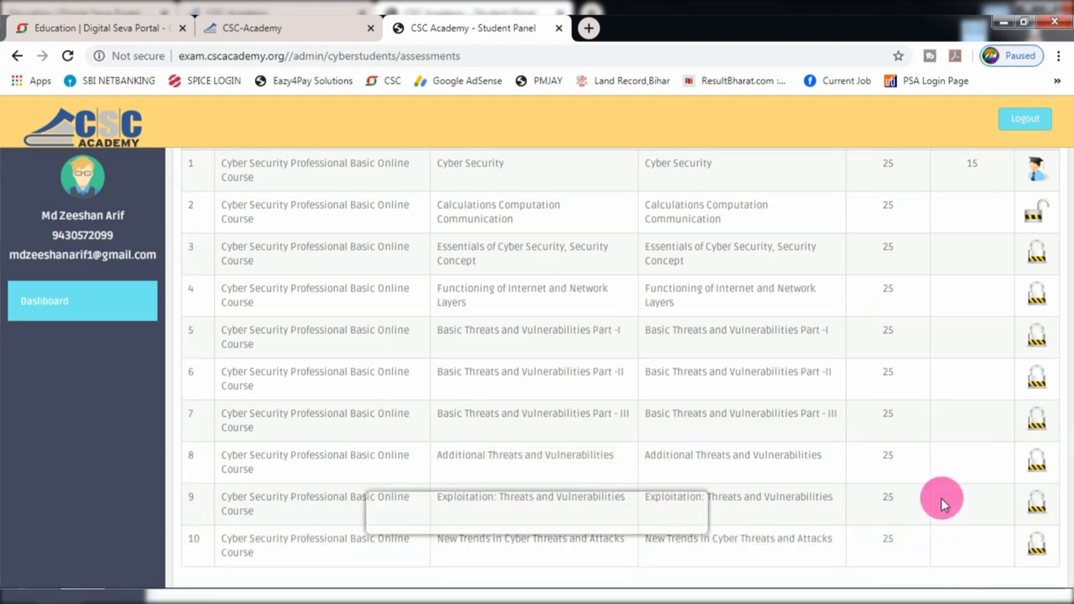
pyautogui.scroll(-1, 940, 497)
pyautogui.scroll(1, 940, 335)
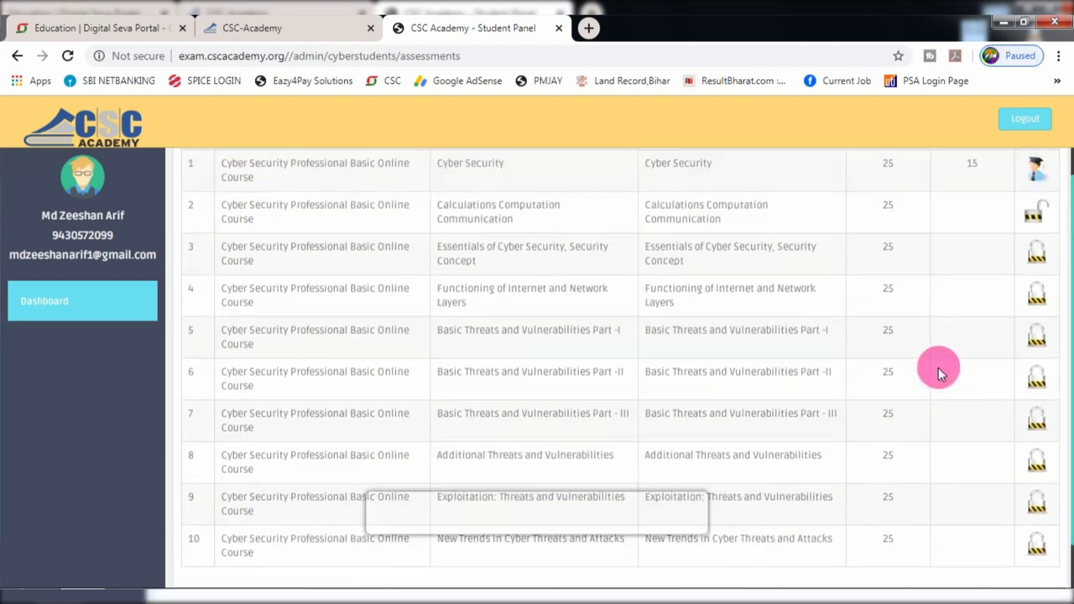
pyautogui.scroll(2, 938, 367)
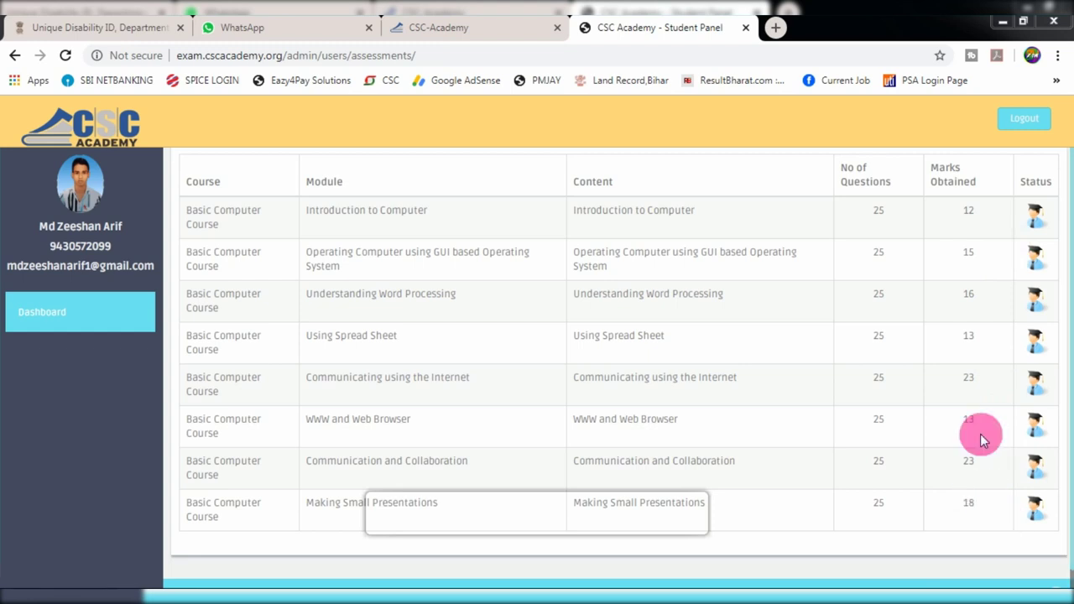
# - Request the BCC certificate from the dashboard, then switch to the CSC Academy homepage tab
pyautogui.click(65, 317)
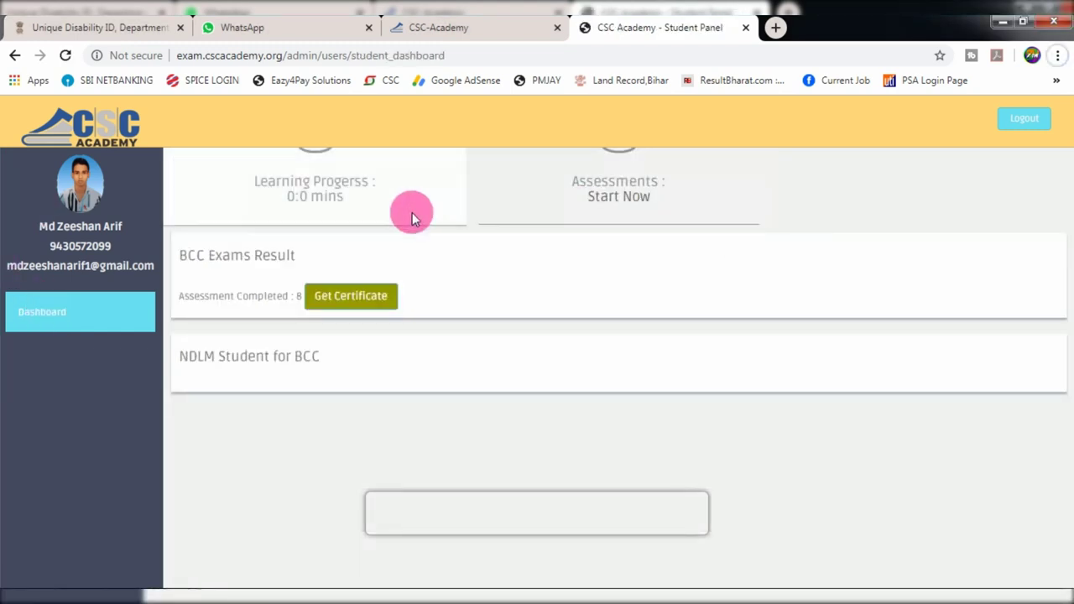
pyautogui.click(366, 304)
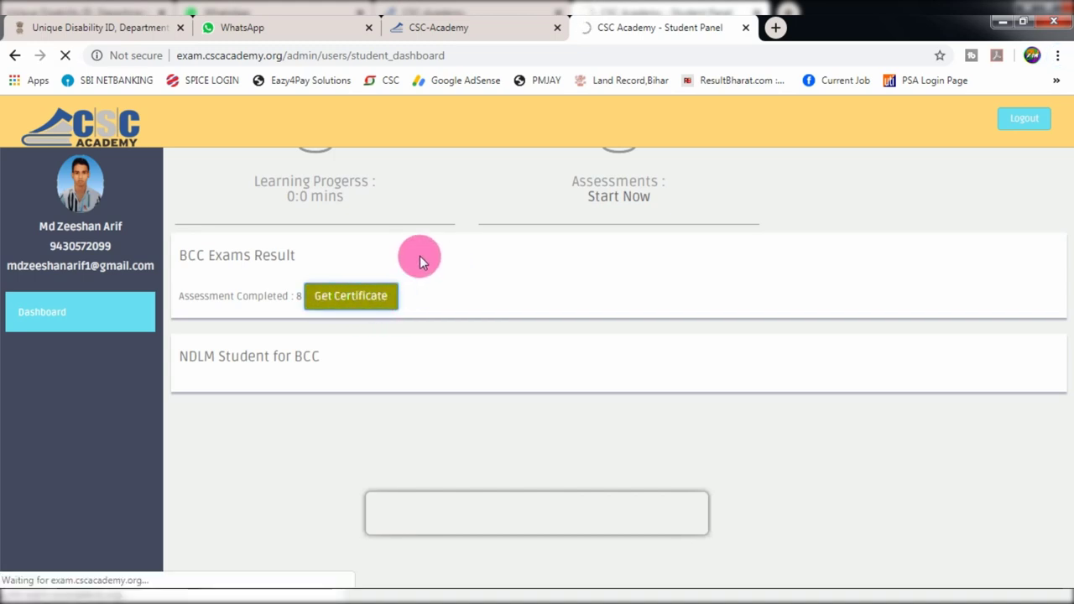
pyautogui.click(498, 24)
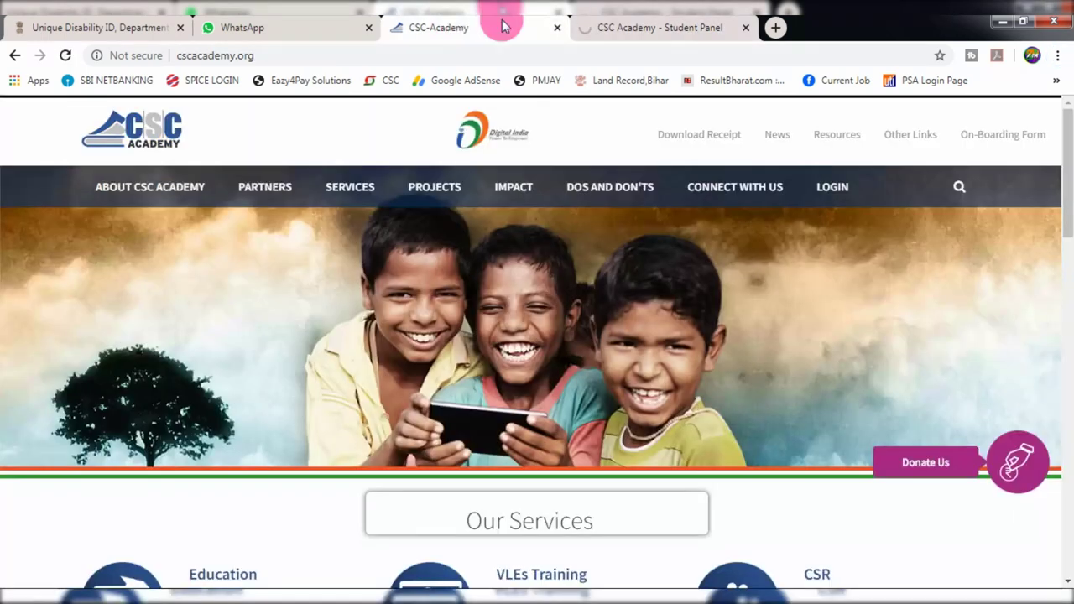